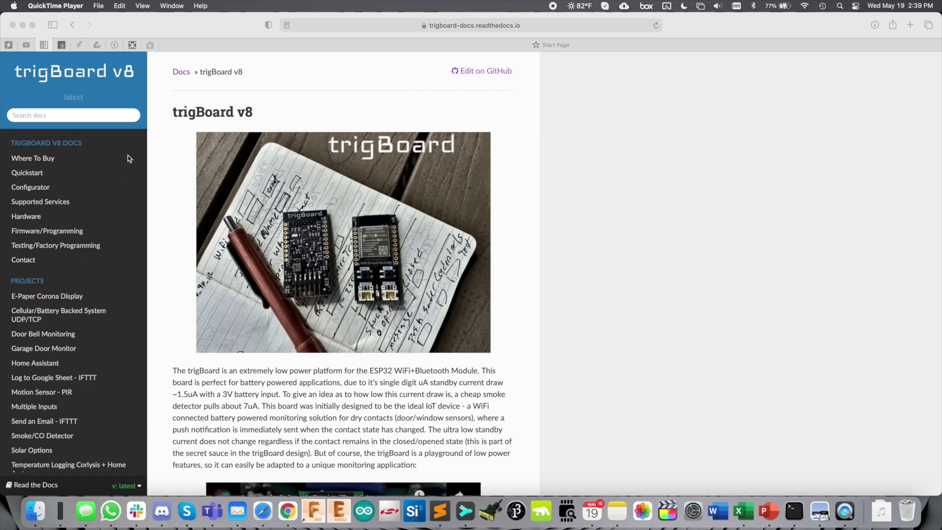
Step: Open the docs' 'trigBoard activated WiFi Light Bulb' section and review the Kasa KL110 setup steps
{"action": "scroll", "coordinate": [100, 84], "scroll_direction": "down", "scroll_amount": 1}
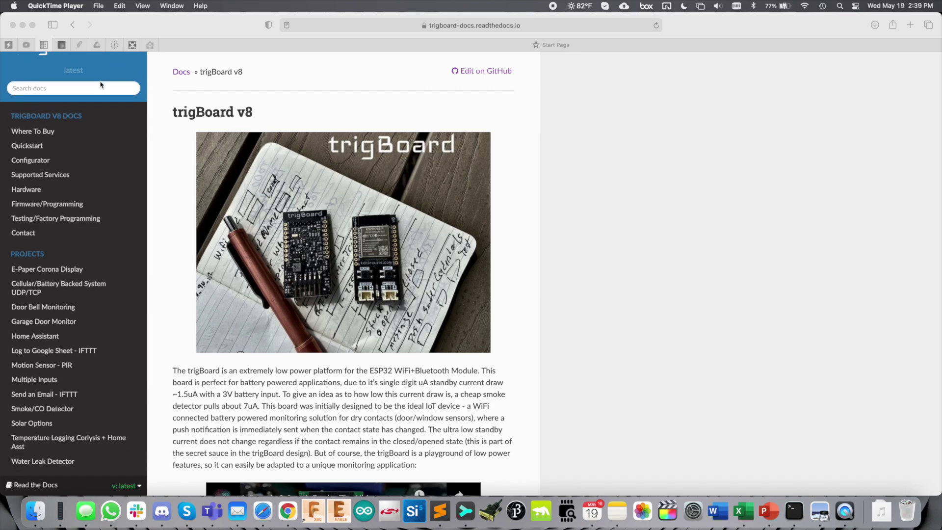
{"action": "left_click", "coordinate": [33, 342]}
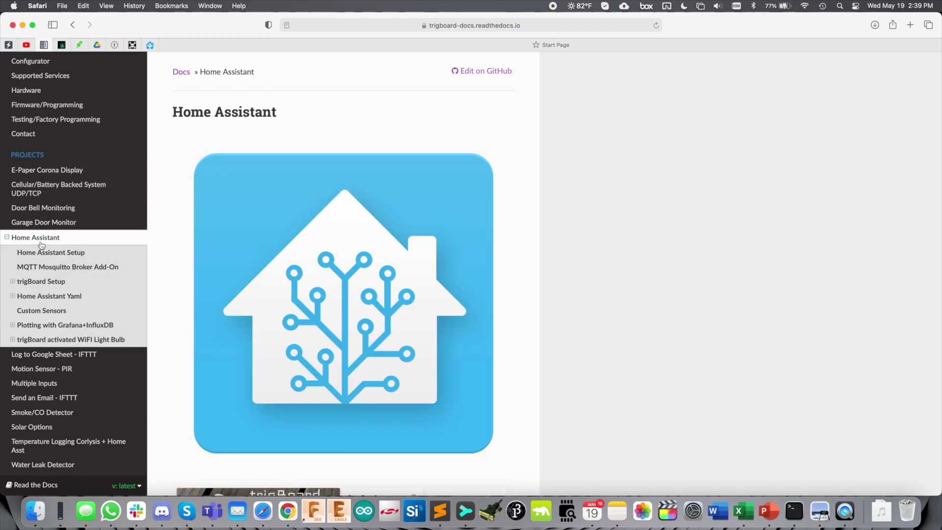
{"action": "left_click", "coordinate": [43, 342]}
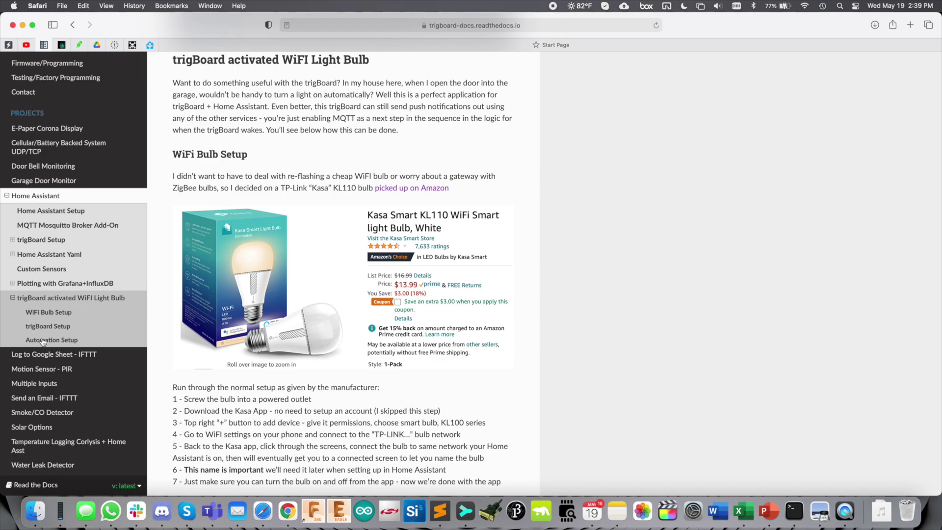
{"action": "scroll", "coordinate": [254, 391], "scroll_direction": "down", "scroll_amount": 5}
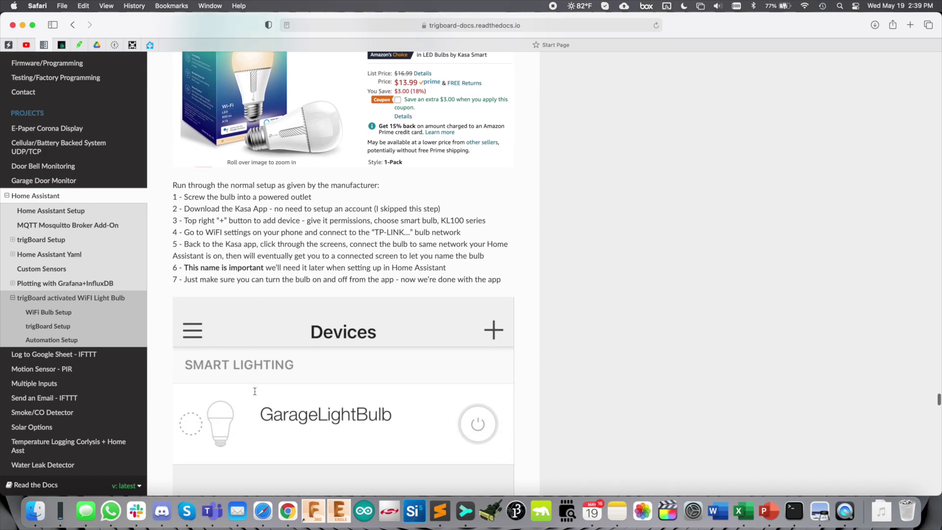
{"action": "scroll", "coordinate": [255, 391], "scroll_direction": "down", "scroll_amount": 20}
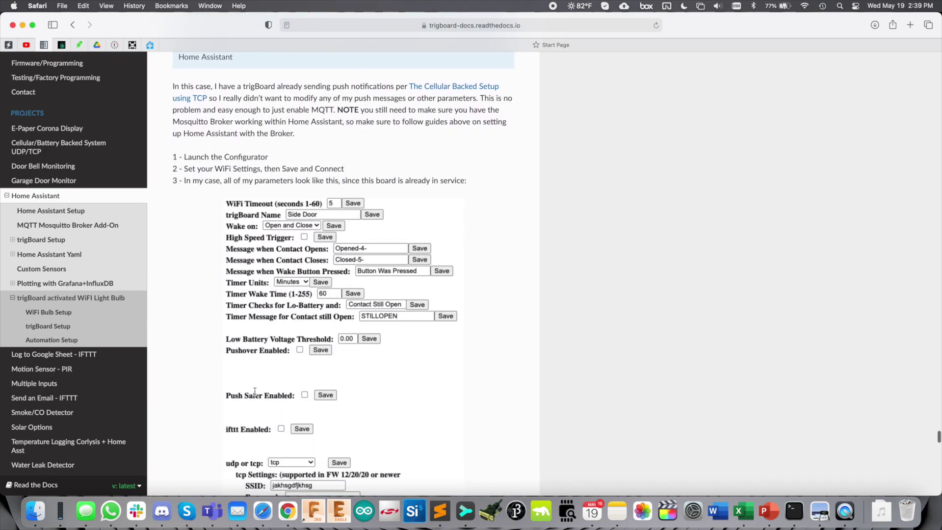
{"action": "scroll", "coordinate": [254, 391], "scroll_direction": "up", "scroll_amount": 20}
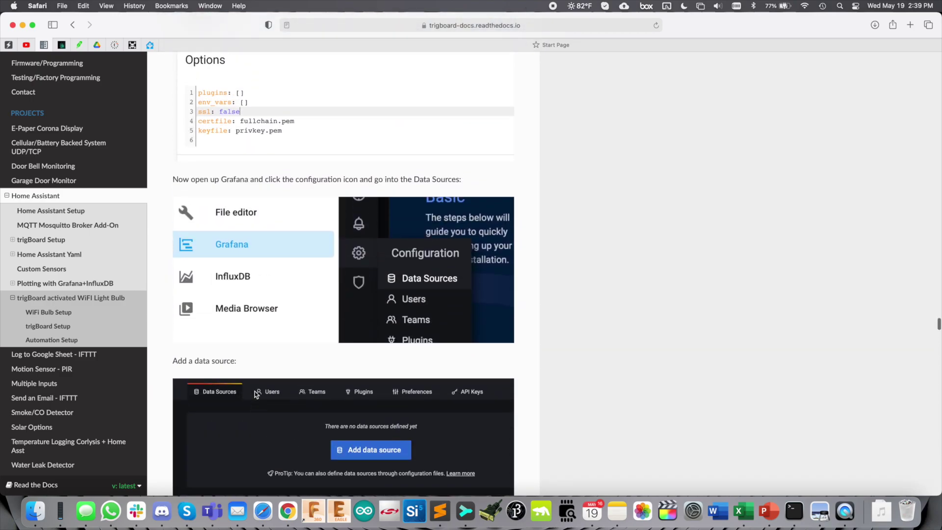
{"action": "scroll", "coordinate": [255, 395], "scroll_direction": "up", "scroll_amount": 1}
{"action": "scroll", "coordinate": [266, 256], "scroll_direction": "down", "scroll_amount": 8}
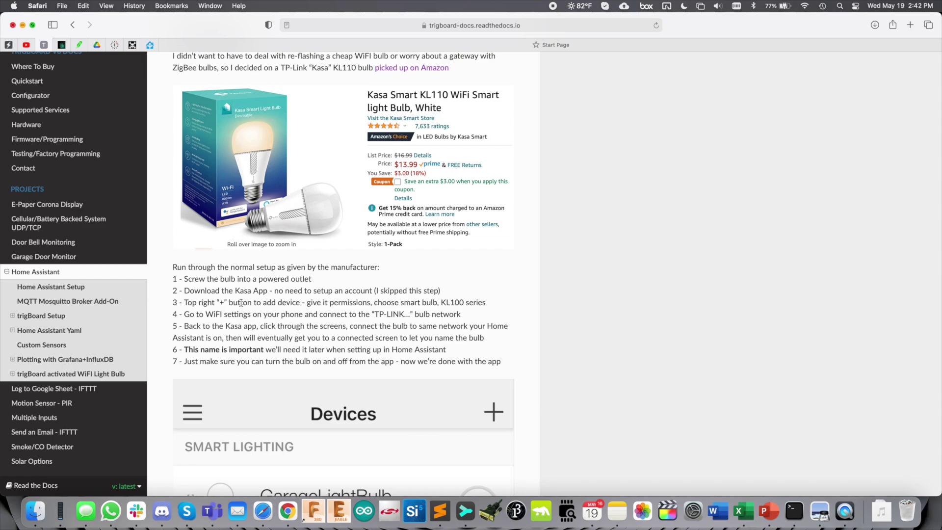
Step: Highlight 'name is important' in step 6 of the WiFi bulb setup instructions
{"action": "scroll", "coordinate": [280, 309], "scroll_direction": "down", "scroll_amount": 5}
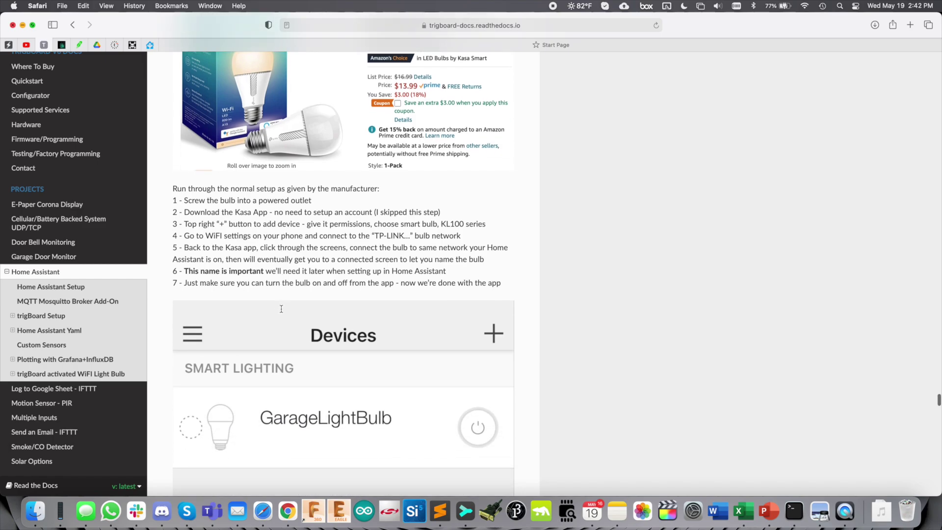
{"action": "scroll", "coordinate": [281, 312], "scroll_direction": "down", "scroll_amount": 1}
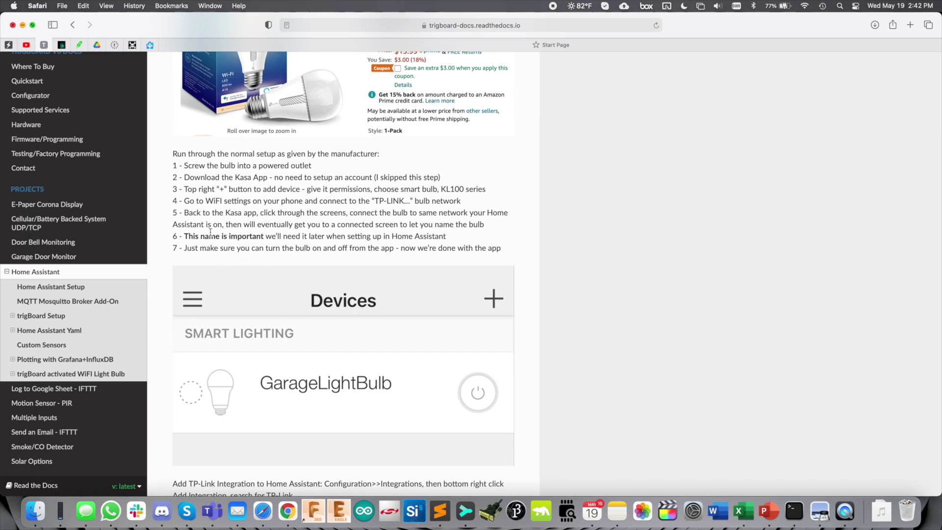
{"action": "left_click_drag", "start_coordinate": [199, 236], "coordinate": [264, 236]}
{"action": "scroll", "coordinate": [261, 236], "scroll_direction": "down", "scroll_amount": 3}
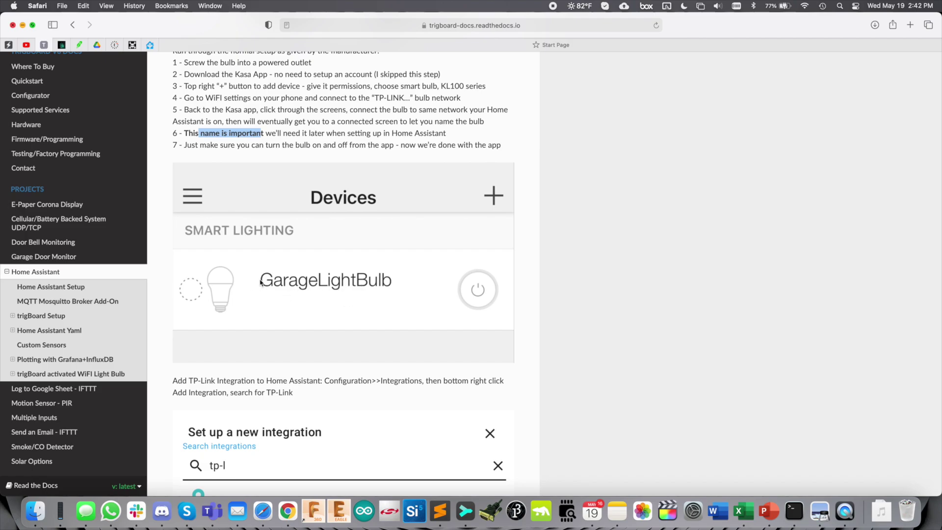
{"action": "scroll", "coordinate": [346, 279], "scroll_direction": "down", "scroll_amount": 1}
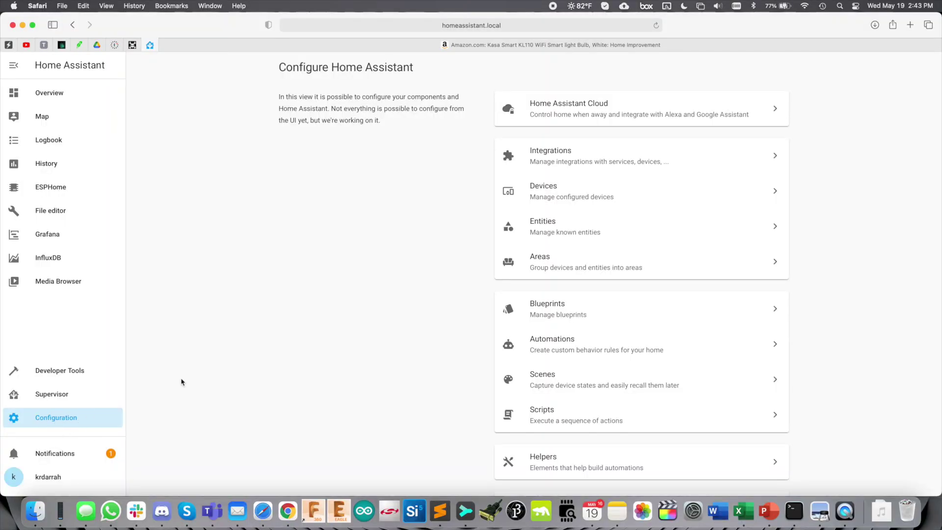
Step: Try adding the TP-Link Kasa Smart integration and dismiss the already-configured notice
{"action": "left_click", "coordinate": [604, 146]}
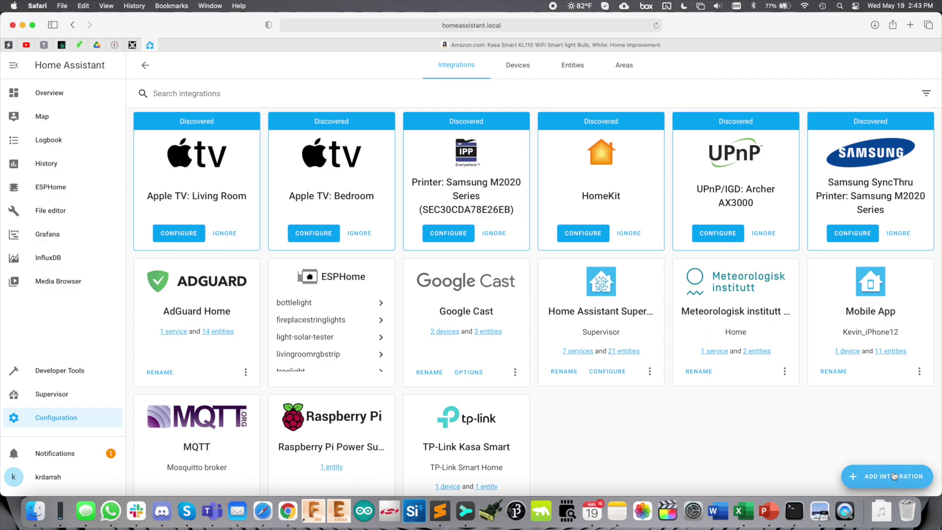
{"action": "left_click", "coordinate": [891, 474]}
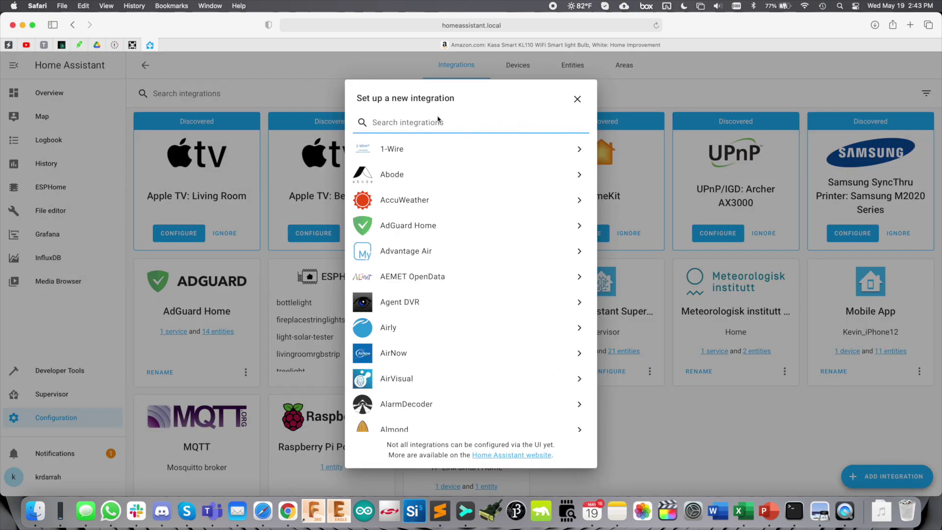
{"action": "type", "text": "tp"}
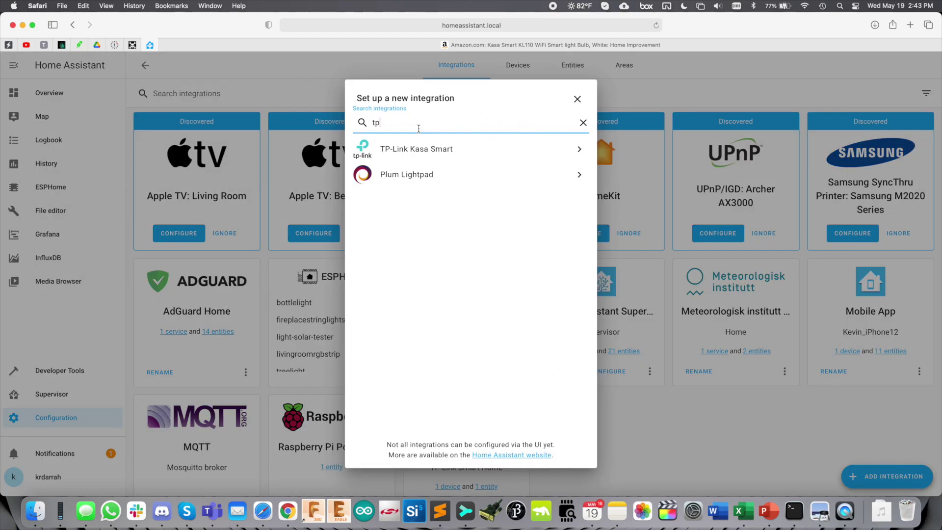
{"action": "left_click", "coordinate": [436, 151]}
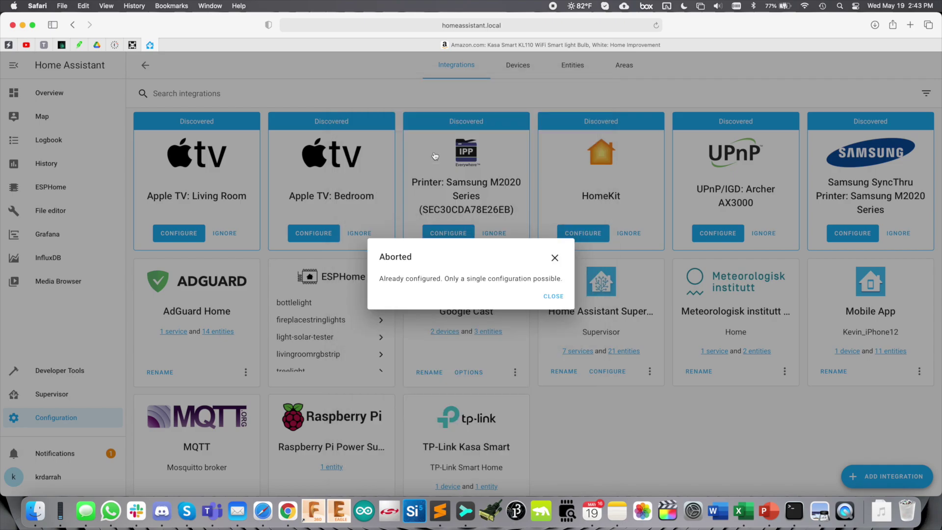
{"action": "left_click", "coordinate": [555, 257]}
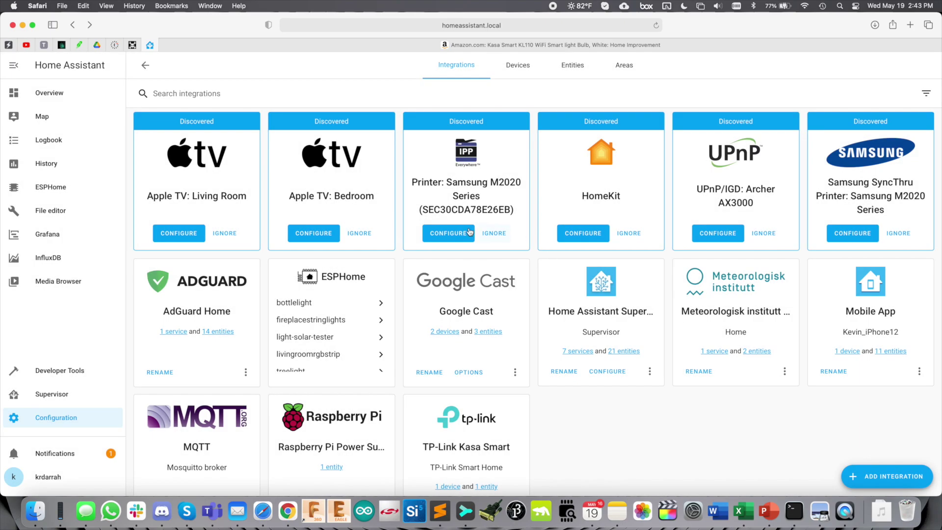
Step: Update TP-Link Kasa Smart system options, keeping newly added entities enabled
{"action": "scroll", "coordinate": [466, 247], "scroll_direction": "down", "scroll_amount": 3}
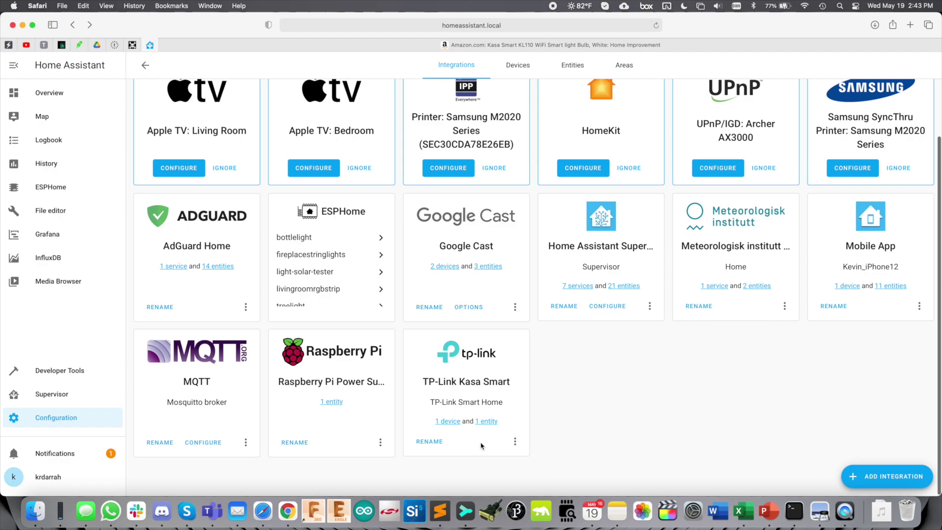
{"action": "left_click", "coordinate": [515, 444]}
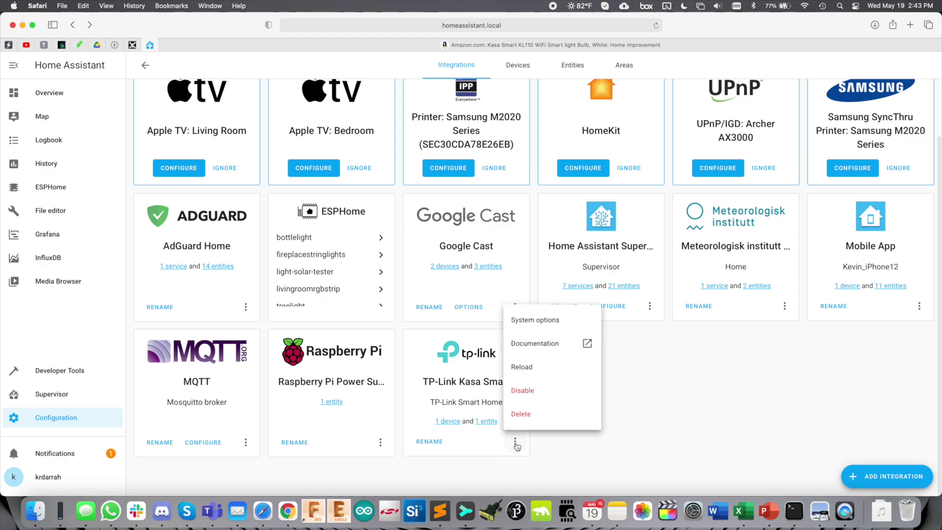
{"action": "left_click", "coordinate": [536, 330]}
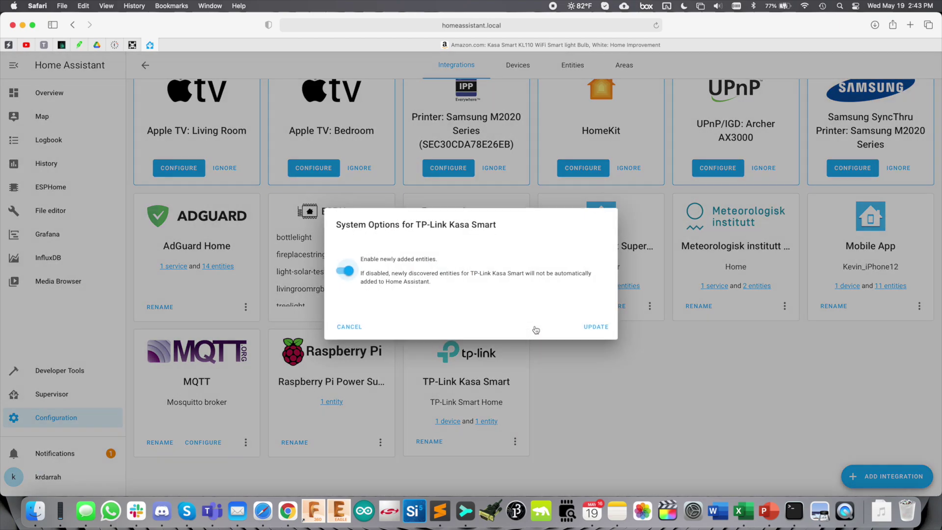
{"action": "left_click", "coordinate": [588, 327]}
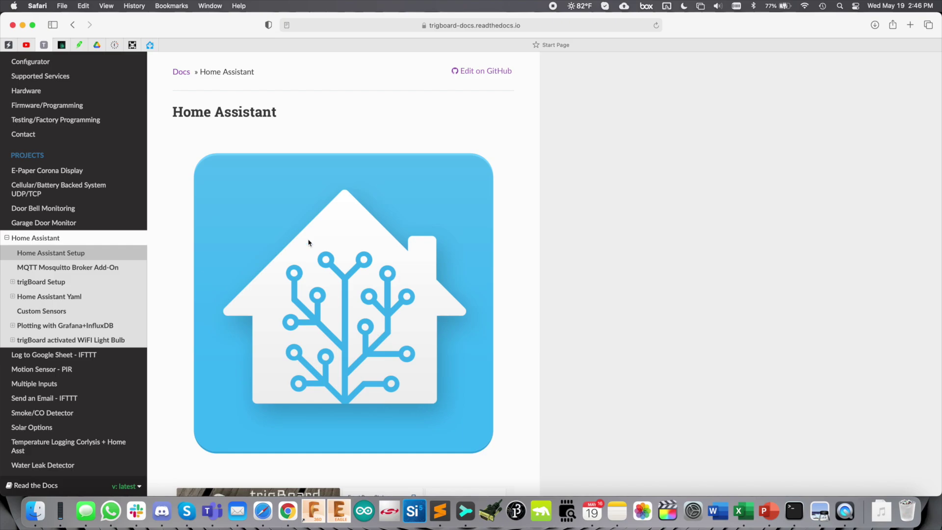
Step: Review the Home Assistant Setup and MQTT add-on sections, then read the Home Assistant Yaml section
{"action": "scroll", "coordinate": [308, 242], "scroll_direction": "down", "scroll_amount": 10}
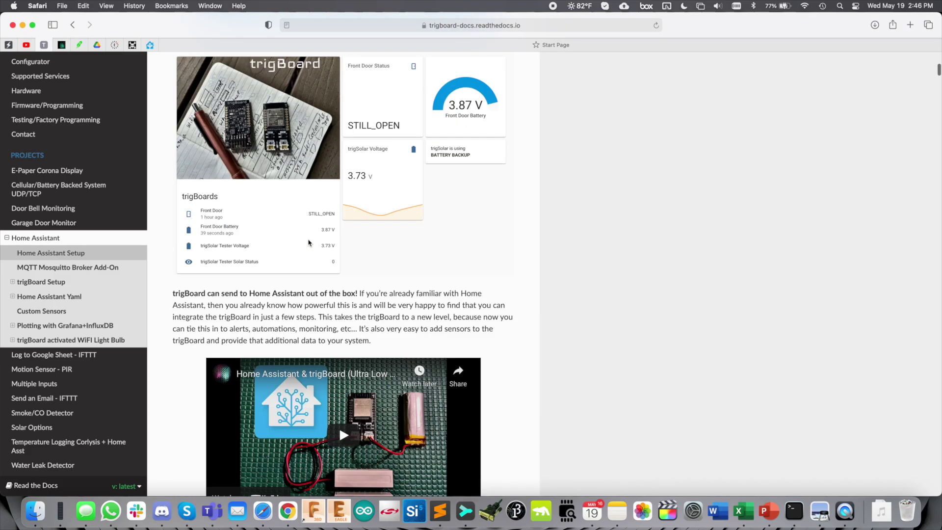
{"action": "scroll", "coordinate": [308, 242], "scroll_direction": "down", "scroll_amount": 3}
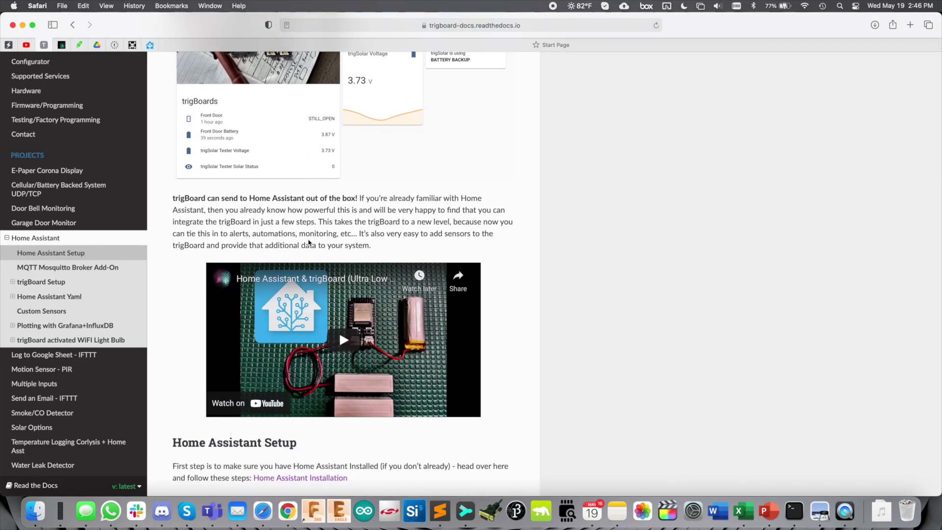
{"action": "scroll", "coordinate": [313, 264], "scroll_direction": "down", "scroll_amount": 7}
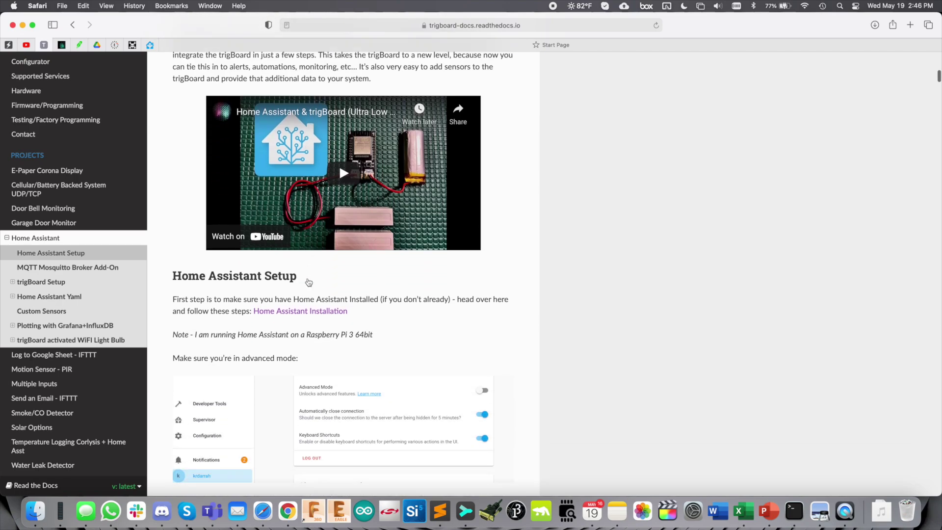
{"action": "scroll", "coordinate": [308, 282], "scroll_direction": "down", "scroll_amount": 3}
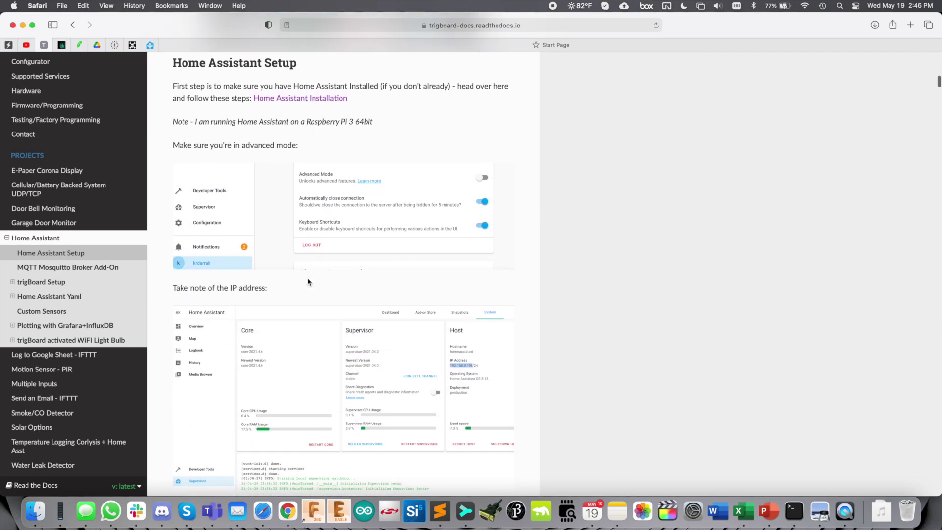
{"action": "scroll", "coordinate": [308, 282], "scroll_direction": "up", "scroll_amount": 1}
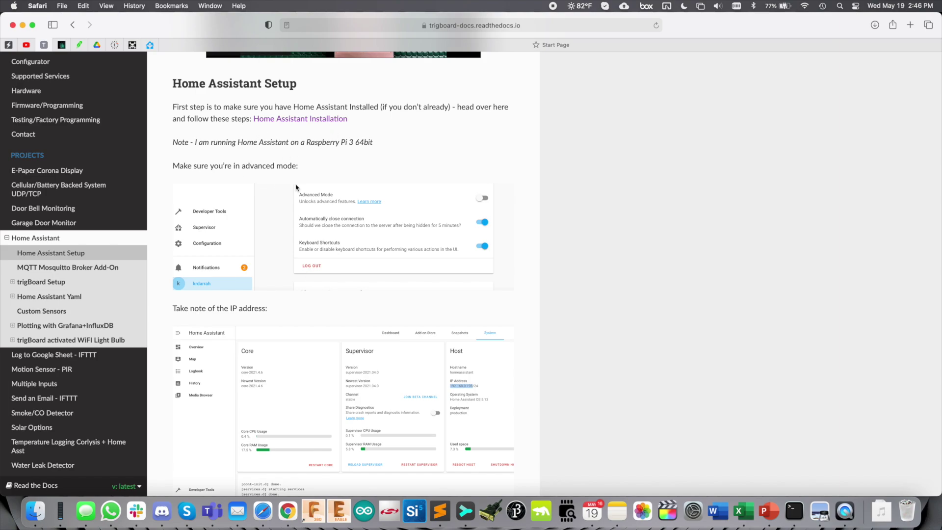
{"action": "scroll", "coordinate": [343, 238], "scroll_direction": "down", "scroll_amount": 4}
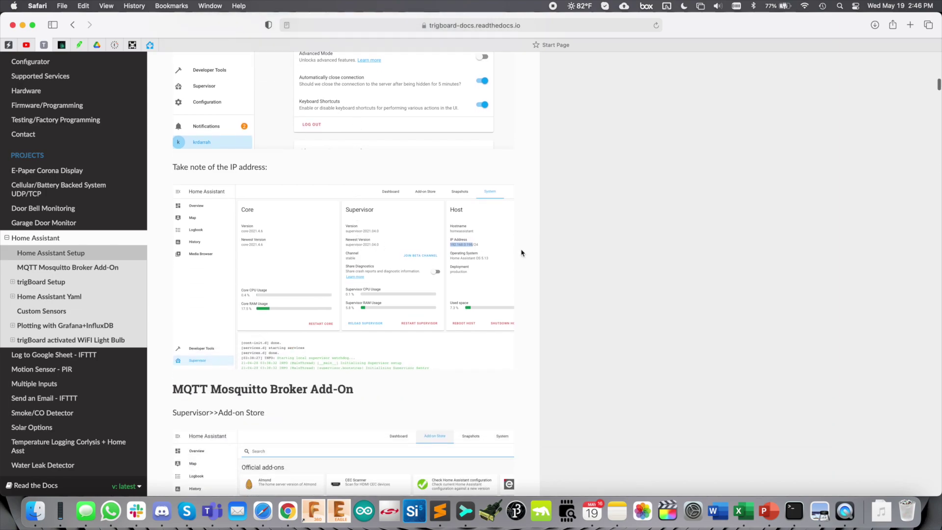
{"action": "scroll", "coordinate": [476, 294], "scroll_direction": "down", "scroll_amount": 5}
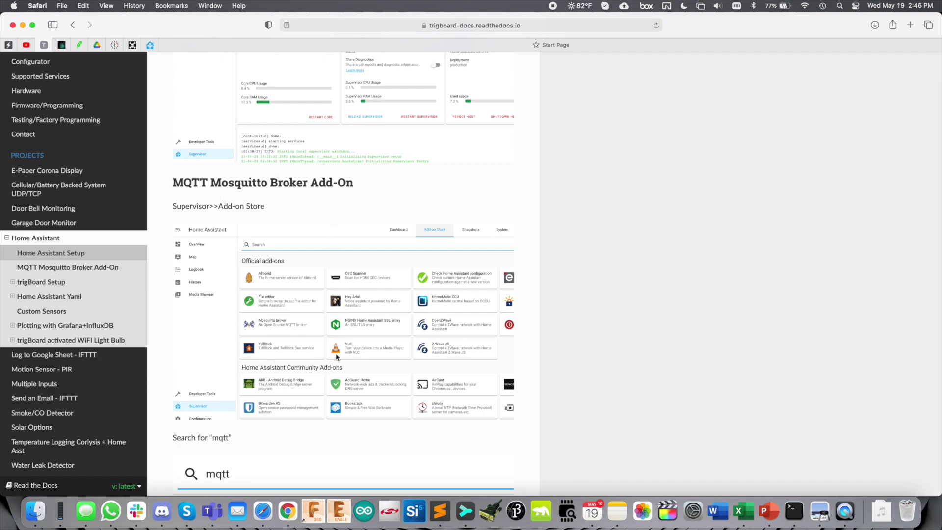
{"action": "scroll", "coordinate": [337, 357], "scroll_direction": "down", "scroll_amount": 15}
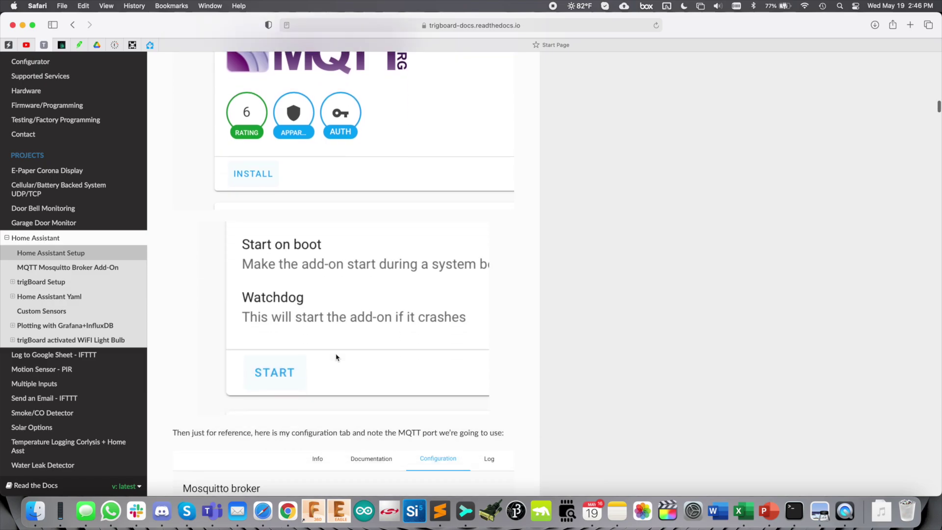
{"action": "left_click", "coordinate": [44, 297]}
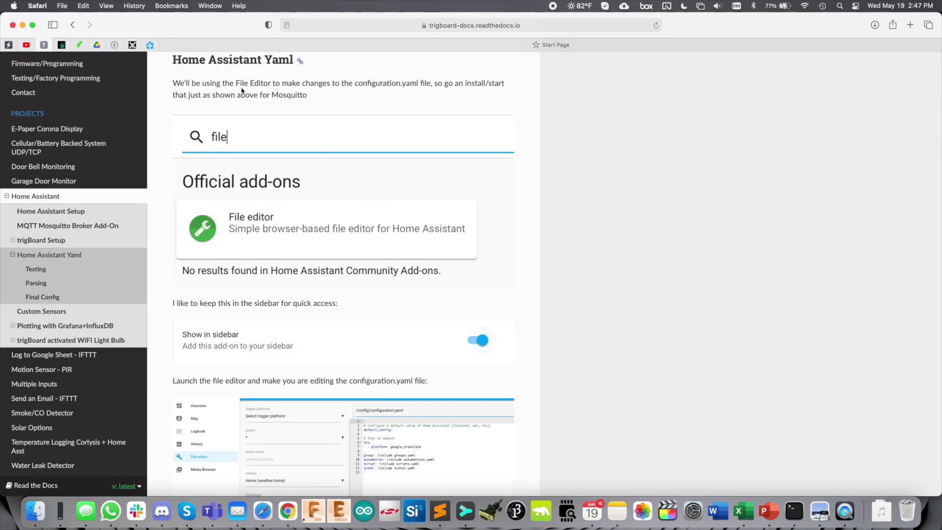
{"action": "scroll", "coordinate": [276, 273], "scroll_direction": "down", "scroll_amount": 5}
{"action": "scroll", "coordinate": [275, 273], "scroll_direction": "down", "scroll_amount": 5}
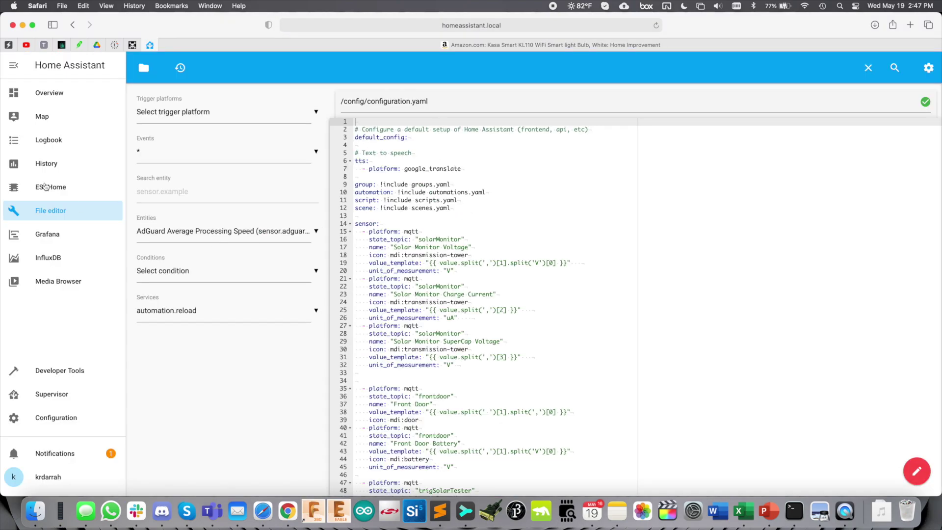
Step: Highlight the tplink block with host GarageLightBulb in configuration.yaml and save the file
{"action": "left_click", "coordinate": [69, 210]}
{"action": "scroll", "coordinate": [448, 409], "scroll_direction": "down", "scroll_amount": 5}
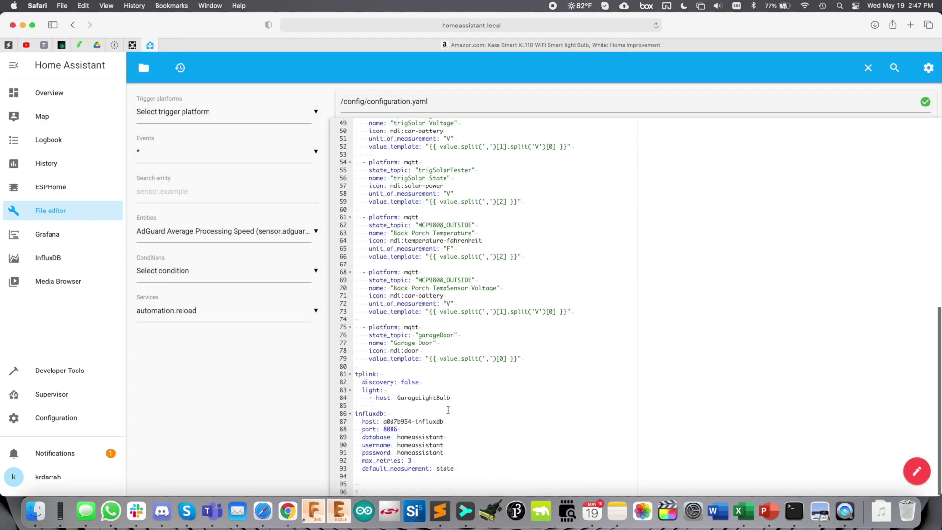
{"action": "left_click_drag", "start_coordinate": [454, 397], "coordinate": [354, 373]}
{"action": "scroll", "coordinate": [436, 393], "scroll_direction": "up", "scroll_amount": 5}
{"action": "scroll", "coordinate": [436, 392], "scroll_direction": "down", "scroll_amount": 1}
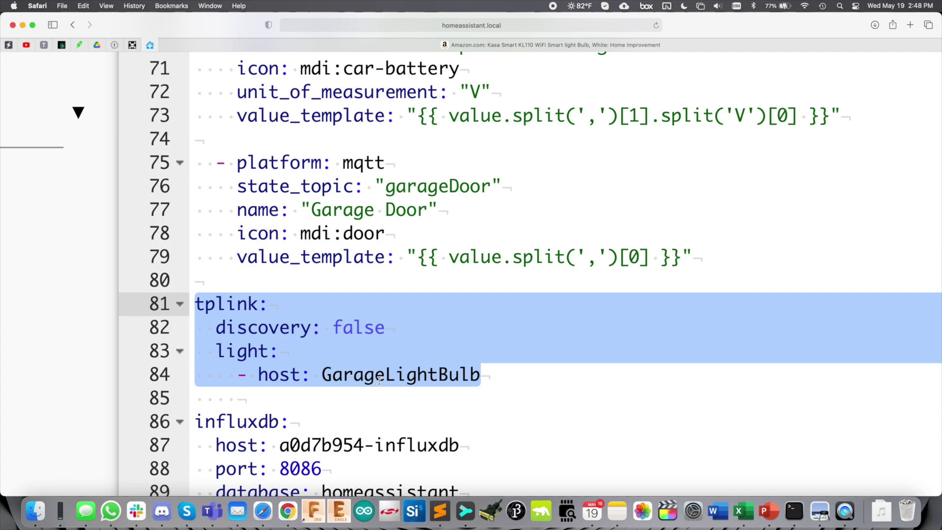
{"action": "double_click", "coordinate": [379, 378]}
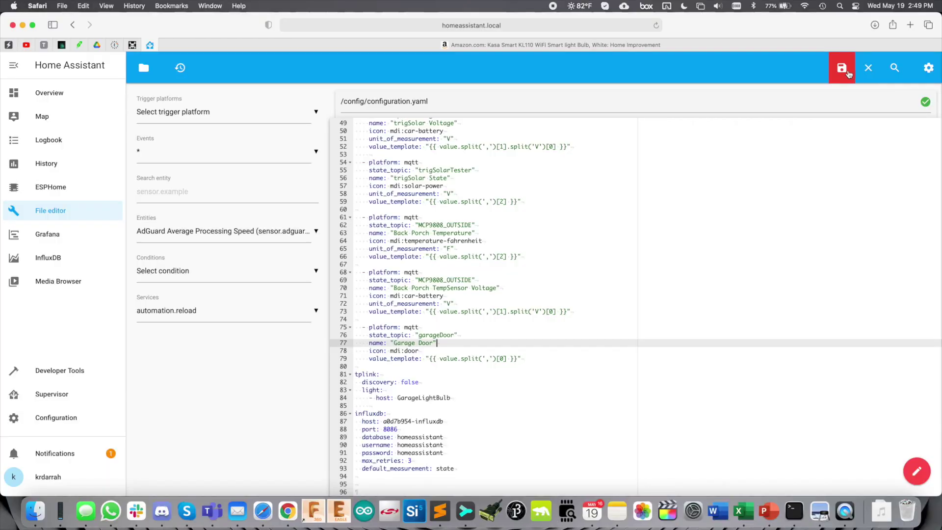
{"action": "left_click", "coordinate": [847, 72]}
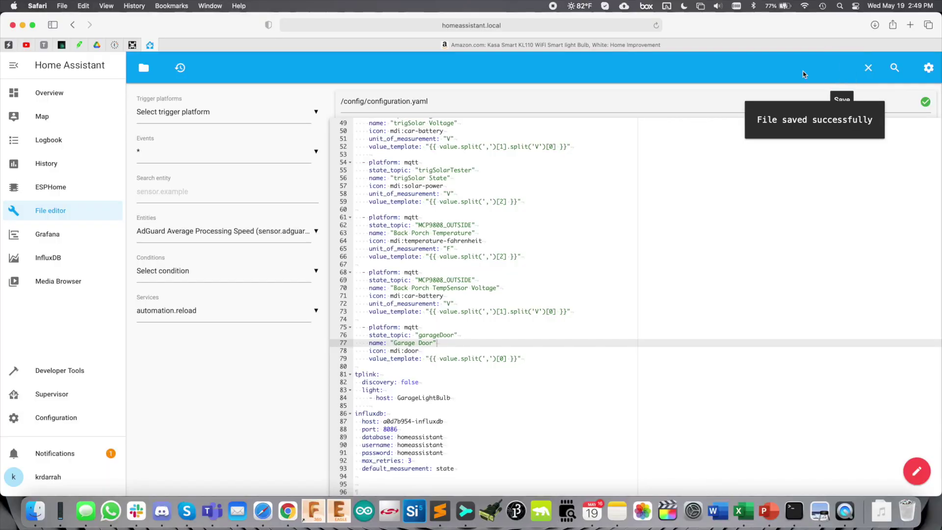
Step: Check Server Controls, then put the Lights overview dashboard into edit mode
{"action": "left_click", "coordinate": [68, 413]}
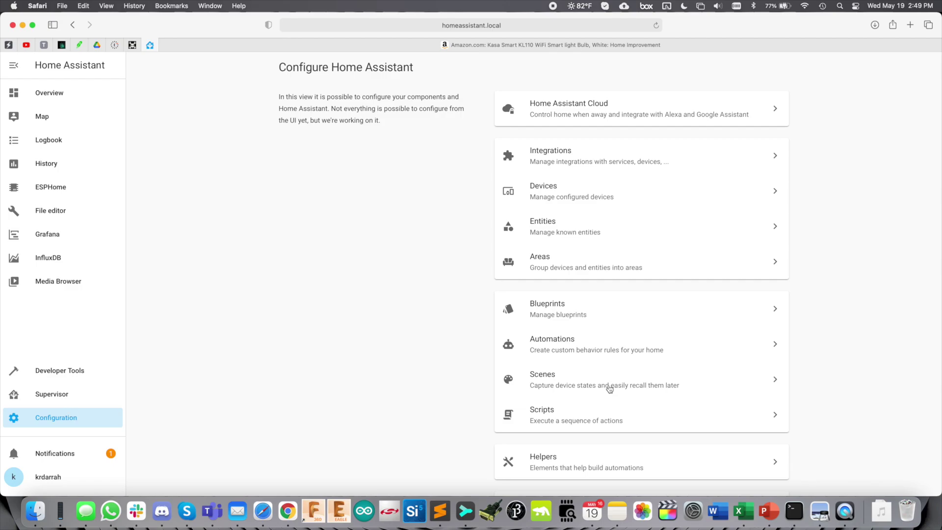
{"action": "scroll", "coordinate": [609, 388], "scroll_direction": "down", "scroll_amount": 10}
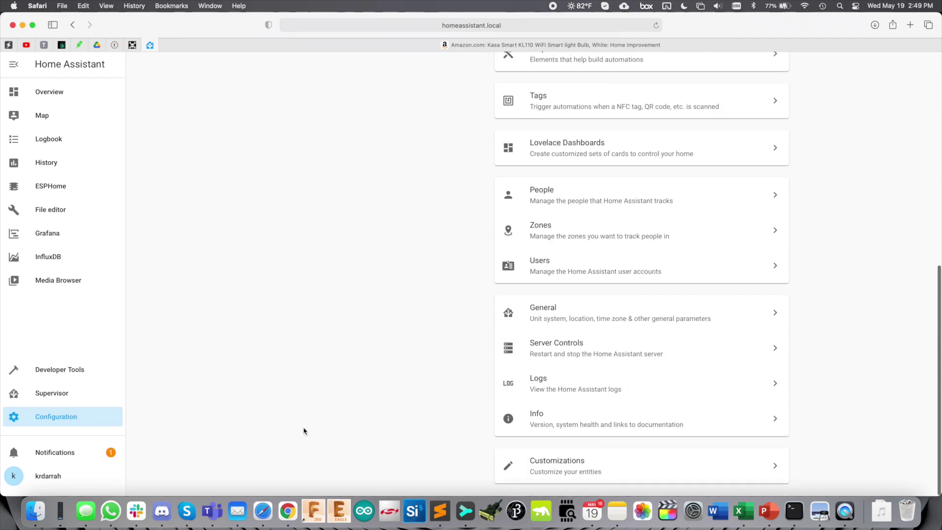
{"action": "left_click", "coordinate": [566, 363]}
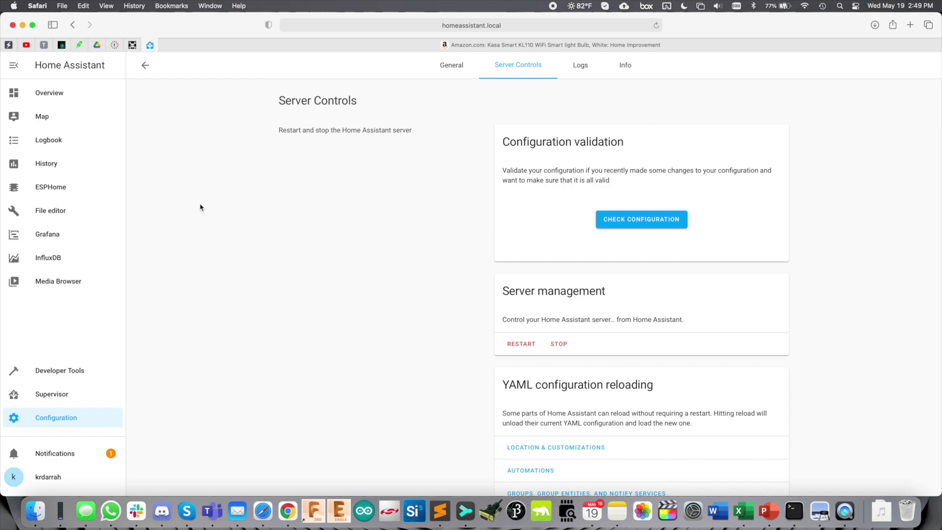
{"action": "left_click", "coordinate": [49, 94]}
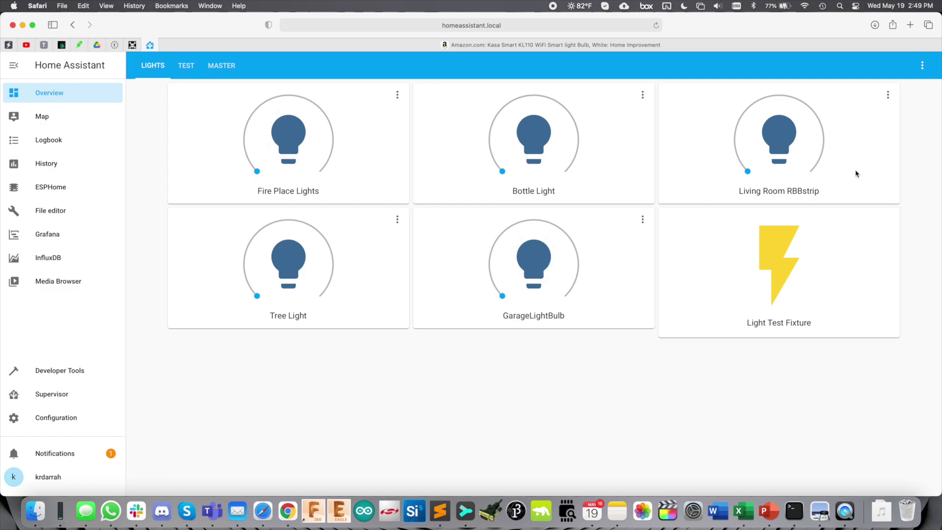
{"action": "left_click", "coordinate": [922, 65]}
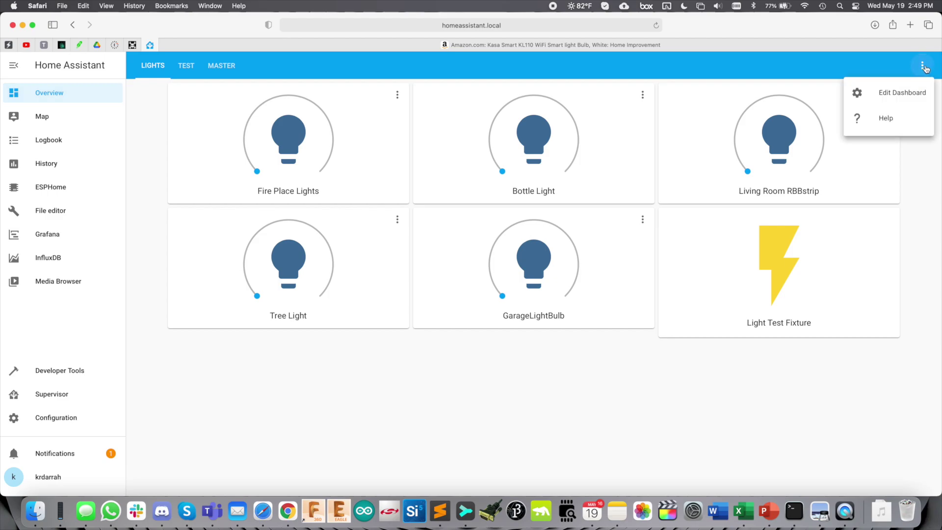
{"action": "left_click", "coordinate": [893, 91]}
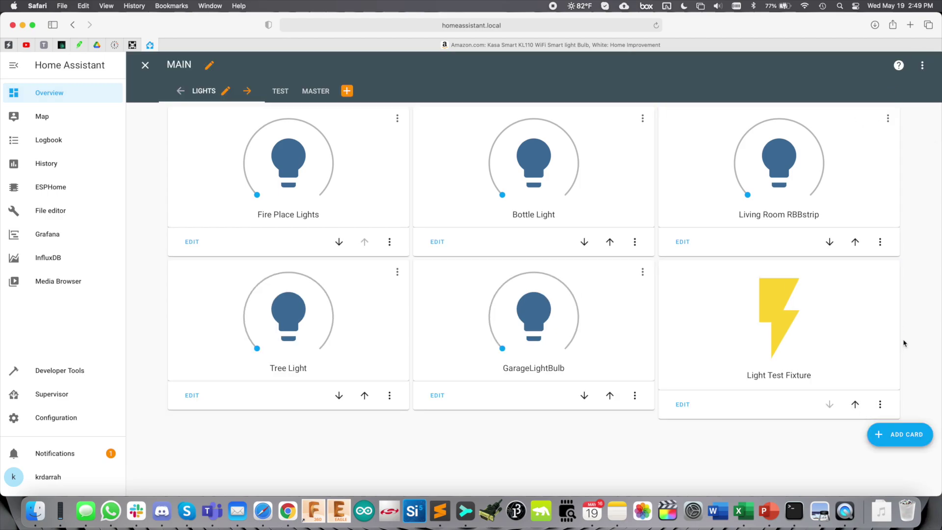
Step: Start a new Light card with light.garagelightbulb as its entity
{"action": "left_click", "coordinate": [892, 444]}
{"action": "scroll", "coordinate": [382, 363], "scroll_direction": "down", "scroll_amount": 5}
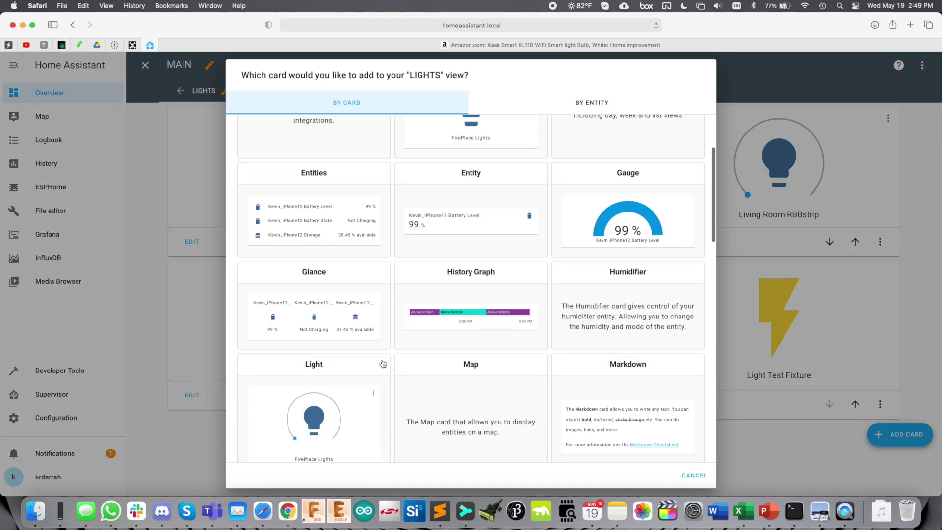
{"action": "left_click", "coordinate": [296, 294]}
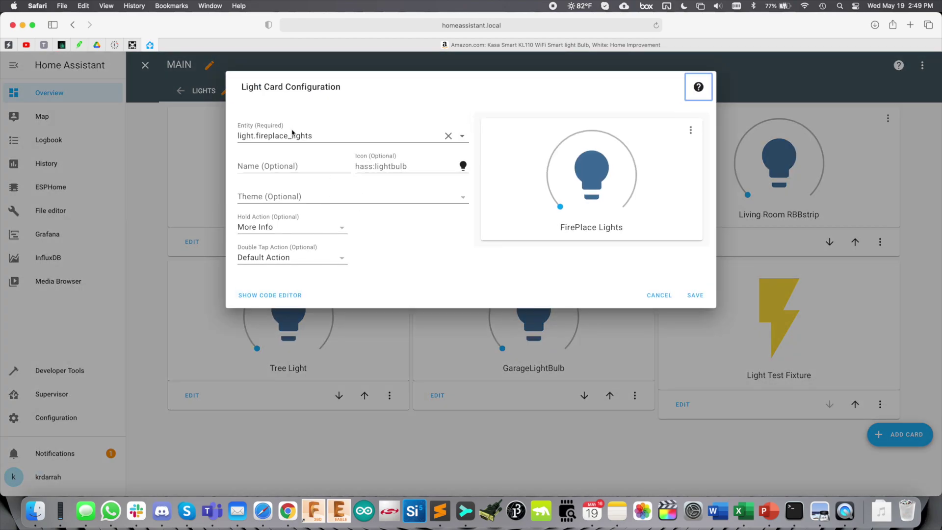
{"action": "left_click", "coordinate": [293, 133]}
{"action": "double_click", "coordinate": [284, 131]}
{"action": "type", "text": "garage"}
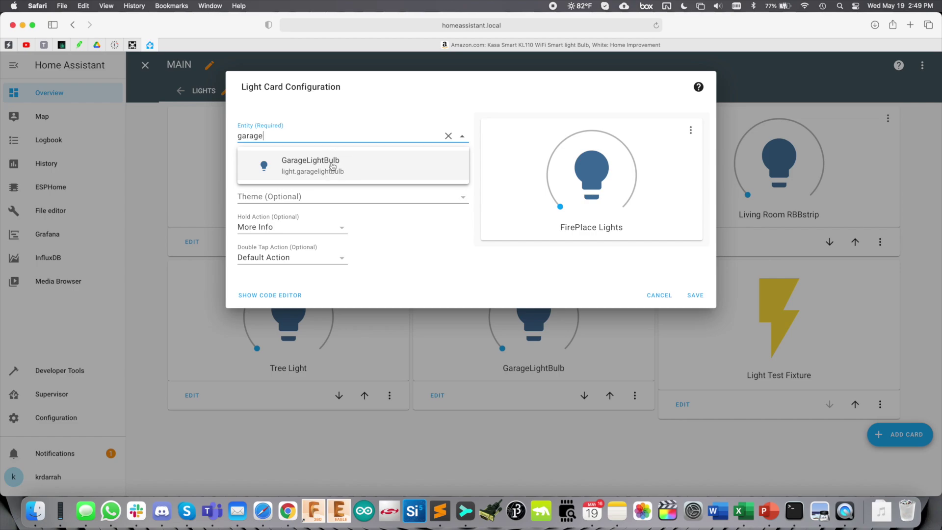
{"action": "left_click", "coordinate": [332, 165]}
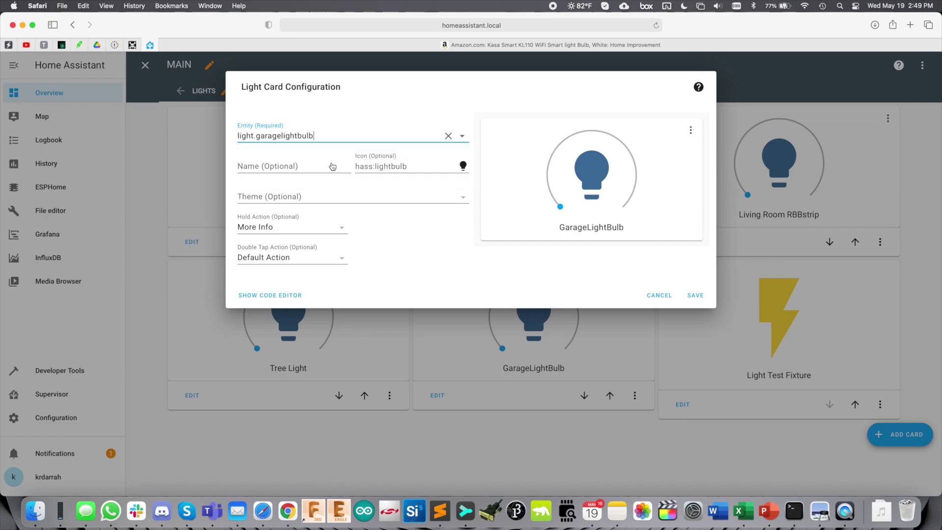
Step: Toggle GarageLightBulb, sweep its brightness to 100%, switch it off, and discard the card
{"action": "left_click", "coordinate": [590, 174]}
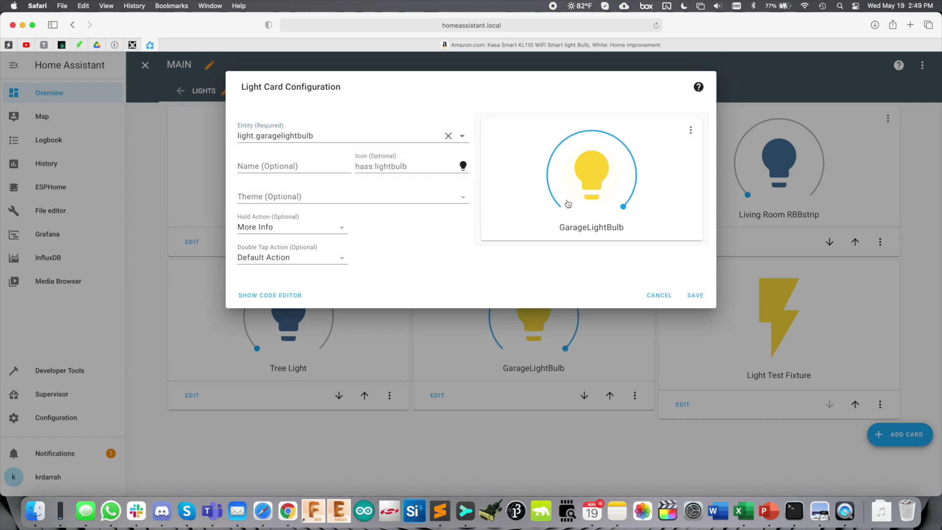
{"action": "left_click", "coordinate": [592, 175]}
{"action": "left_click", "coordinate": [585, 173]}
{"action": "left_click", "coordinate": [584, 172]}
{"action": "left_click", "coordinate": [584, 172]}
{"action": "left_click_drag", "start_coordinate": [624, 208], "coordinate": [635, 234]}
{"action": "left_click", "coordinate": [623, 207]}
{"action": "left_click", "coordinate": [599, 163]}
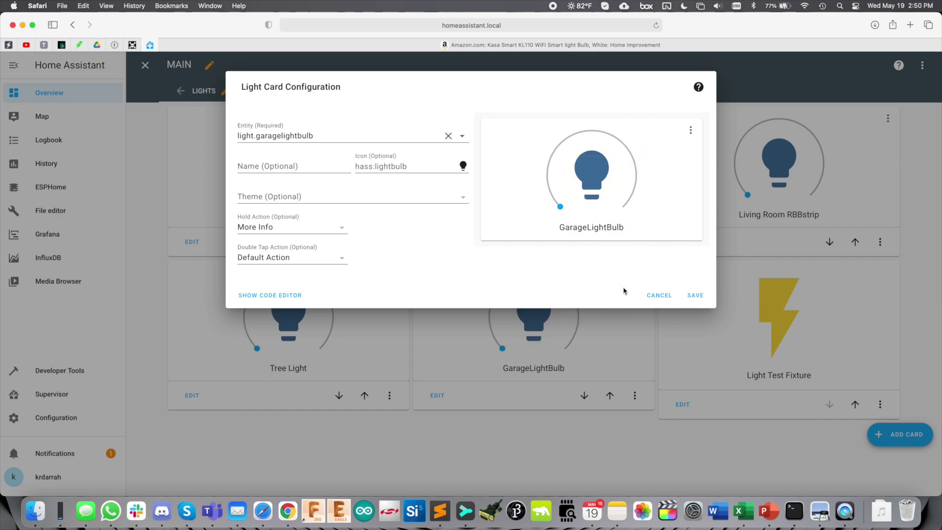
{"action": "left_click", "coordinate": [659, 295]}
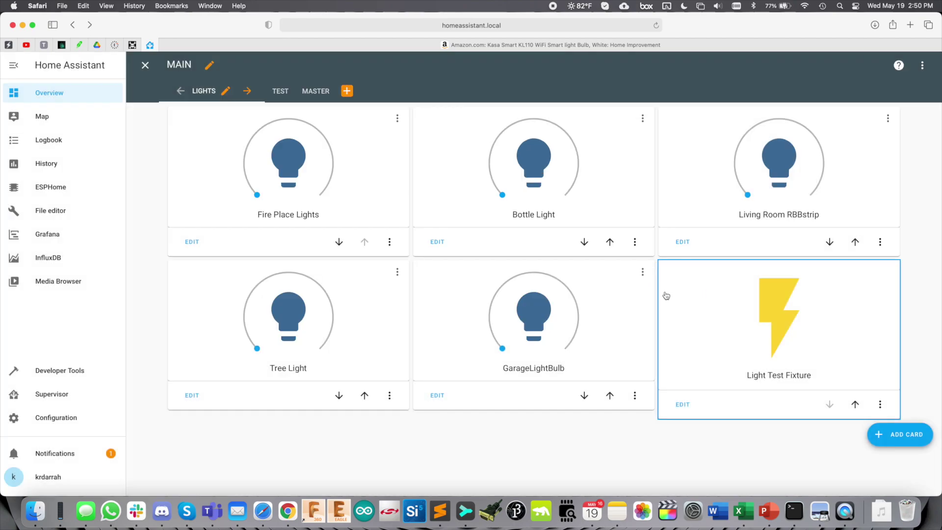
Step: Exit edit mode and toggle GarageLightBulb from the dashboard, leaving it off
{"action": "left_click", "coordinate": [527, 265]}
{"action": "left_click", "coordinate": [535, 264]}
{"action": "left_click", "coordinate": [534, 265]}
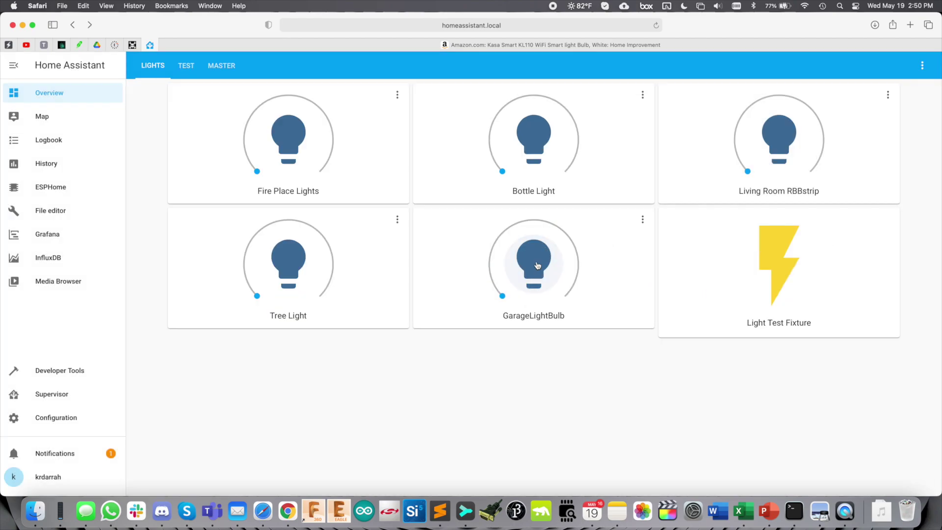
{"action": "left_click", "coordinate": [537, 265]}
{"action": "left_click", "coordinate": [536, 264]}
{"action": "left_click", "coordinate": [535, 264]}
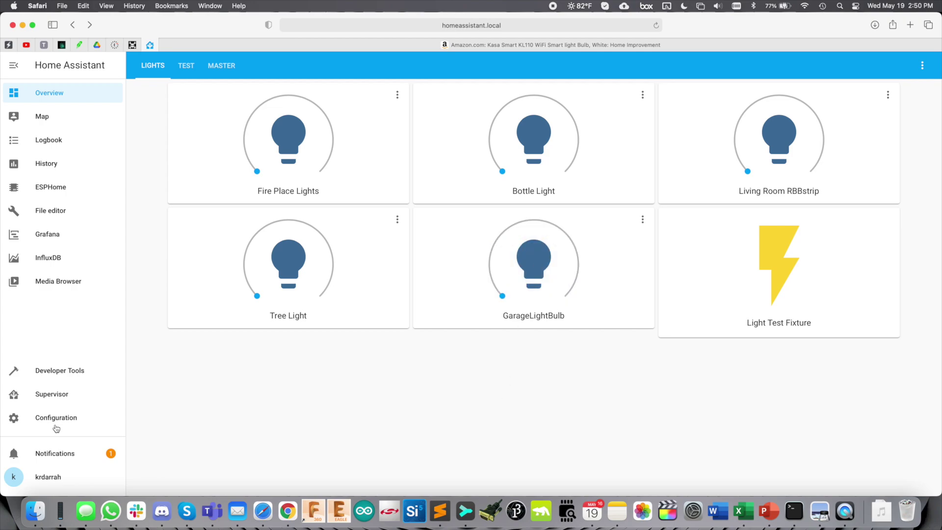
{"action": "key", "text": "super+Tab"}
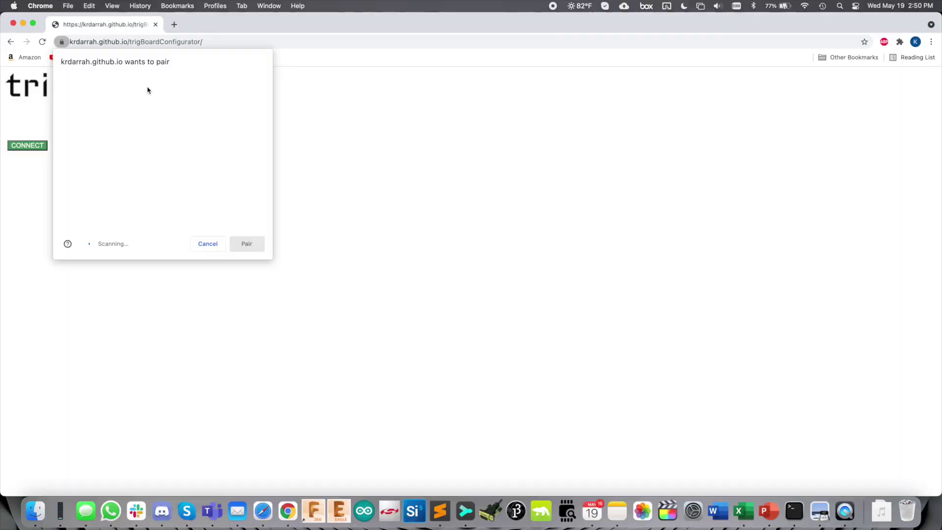
Step: Pair the Configurator with the trigBoard and scroll to its MQTT settings
{"action": "left_click", "coordinate": [101, 78]}
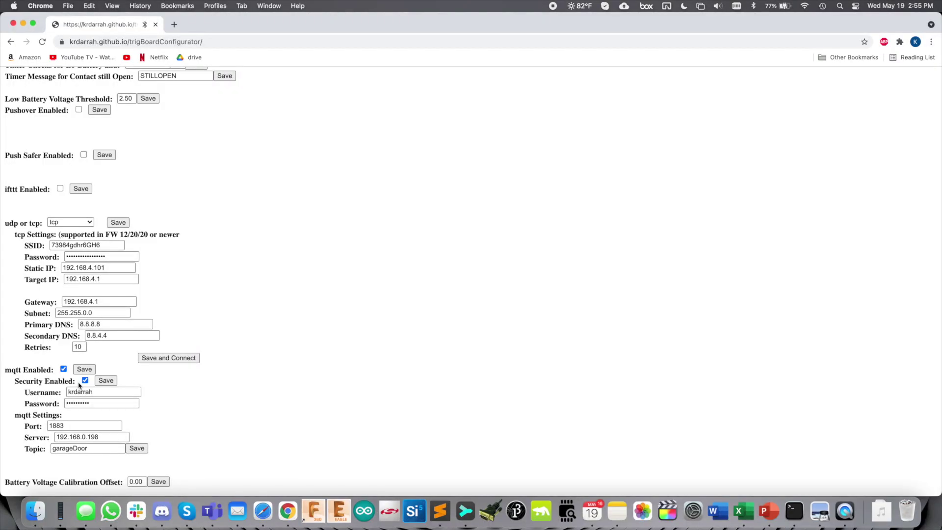
{"action": "scroll", "coordinate": [79, 386], "scroll_direction": "down", "scroll_amount": 2}
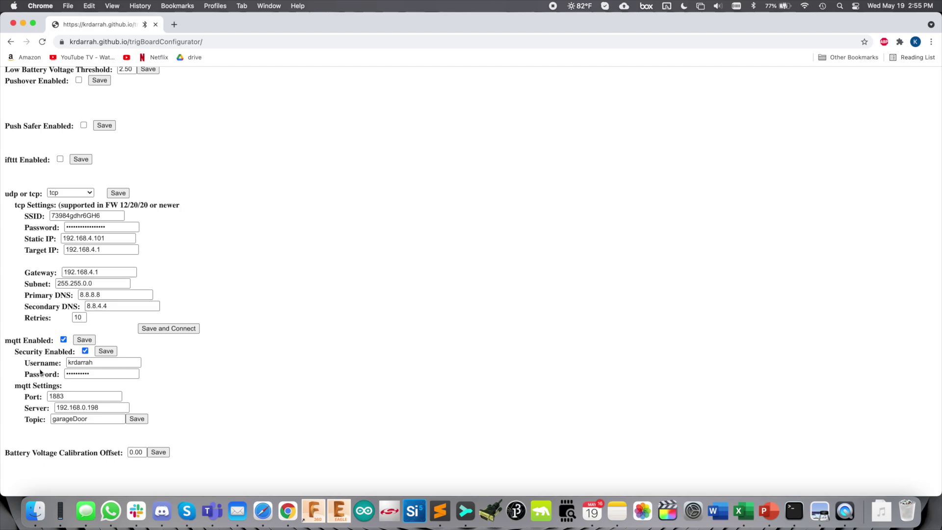
{"action": "key", "text": "super+Tab"}
{"action": "double_click", "coordinate": [85, 214]}
{"action": "double_click", "coordinate": [86, 227]}
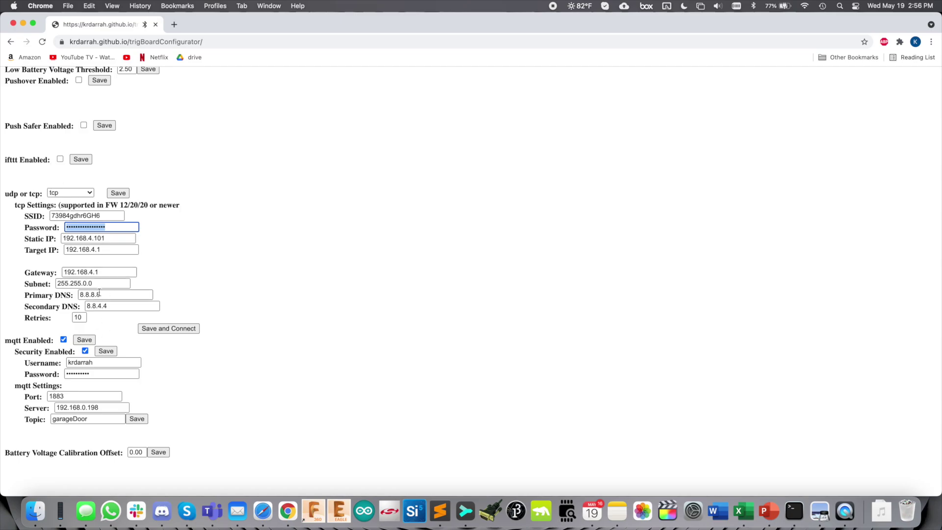
{"action": "scroll", "coordinate": [104, 322], "scroll_direction": "up", "scroll_amount": 10}
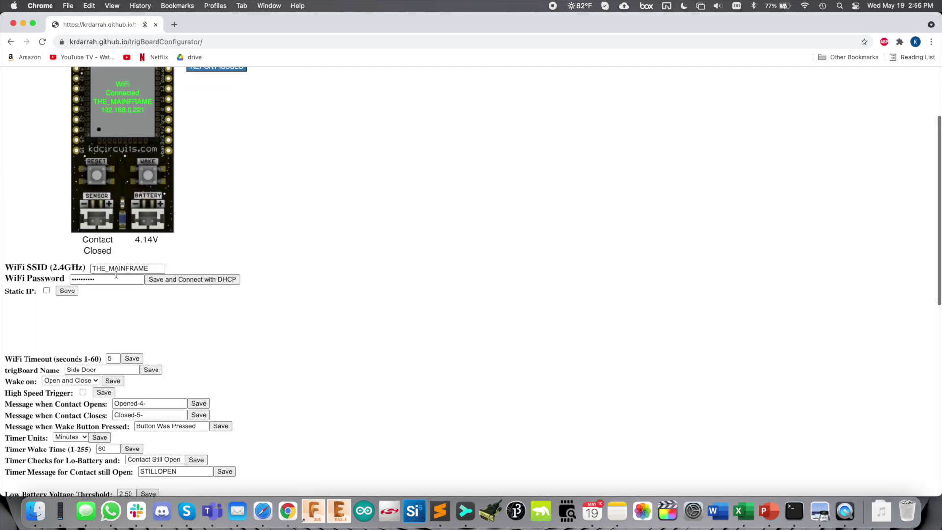
{"action": "double_click", "coordinate": [113, 268]}
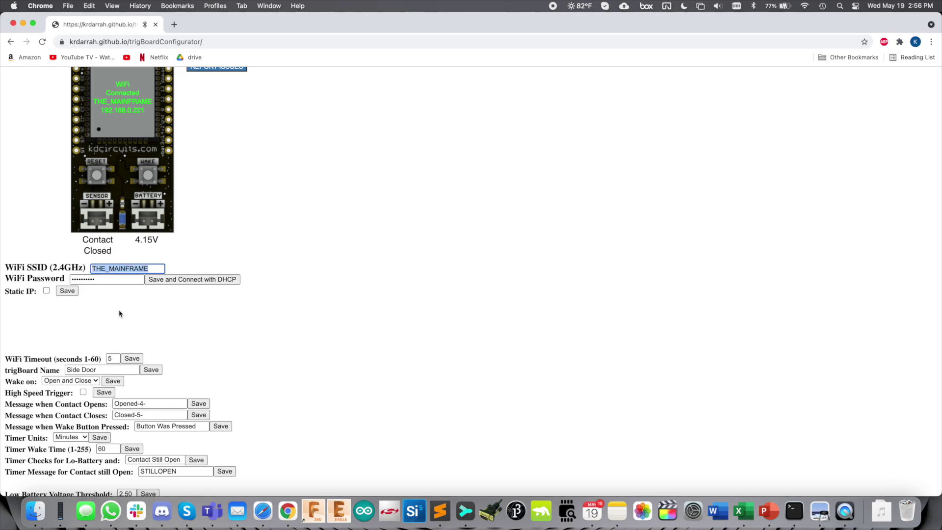
{"action": "scroll", "coordinate": [118, 309], "scroll_direction": "down", "scroll_amount": 10}
{"action": "double_click", "coordinate": [24, 337]}
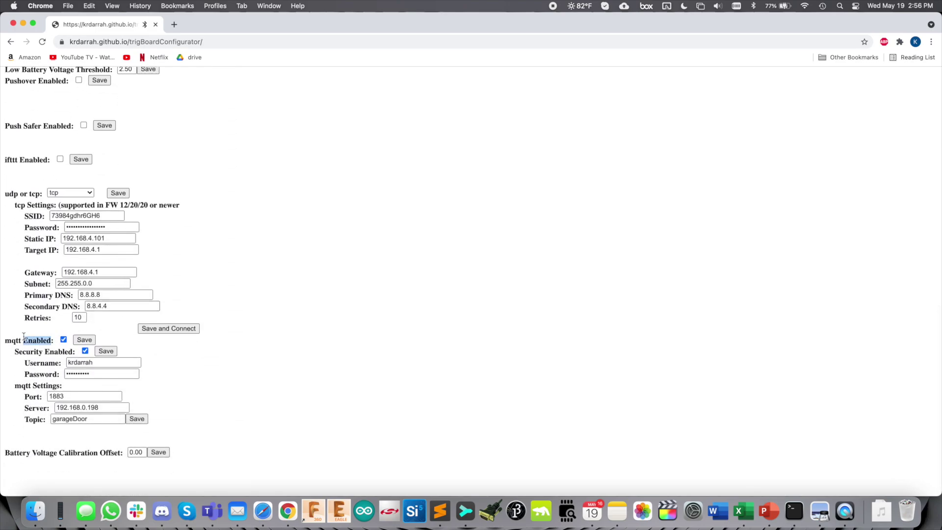
Step: Check the MQTT credentials, port 1883, server 192.168.0.198 and topic garageDoor
{"action": "key", "text": "super+equal"}
{"action": "key", "text": "super+equal"}
{"action": "key", "text": "super+equal"}
{"action": "key", "text": "super+equal"}
{"action": "key", "text": "super+equal"}
{"action": "key", "text": "super+equal"}
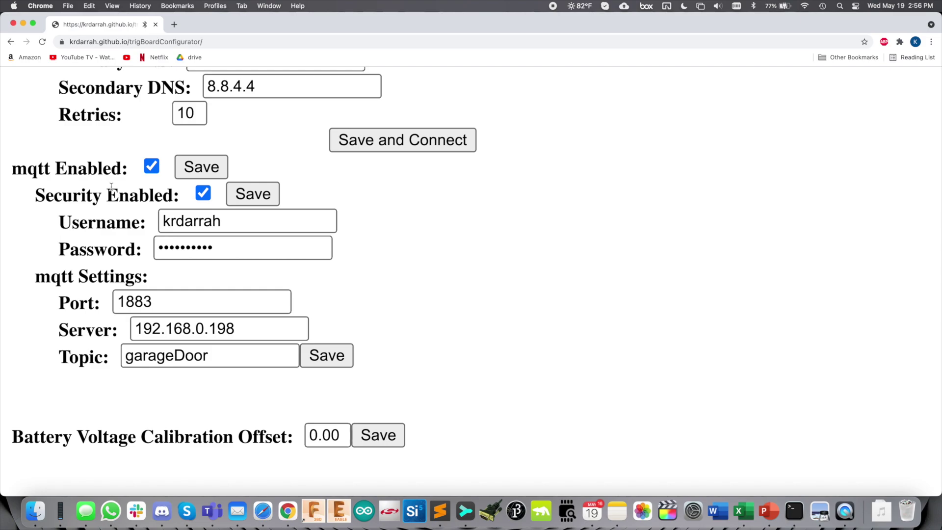
{"action": "left_click", "coordinate": [168, 221]}
{"action": "double_click", "coordinate": [179, 222]}
{"action": "double_click", "coordinate": [180, 254]}
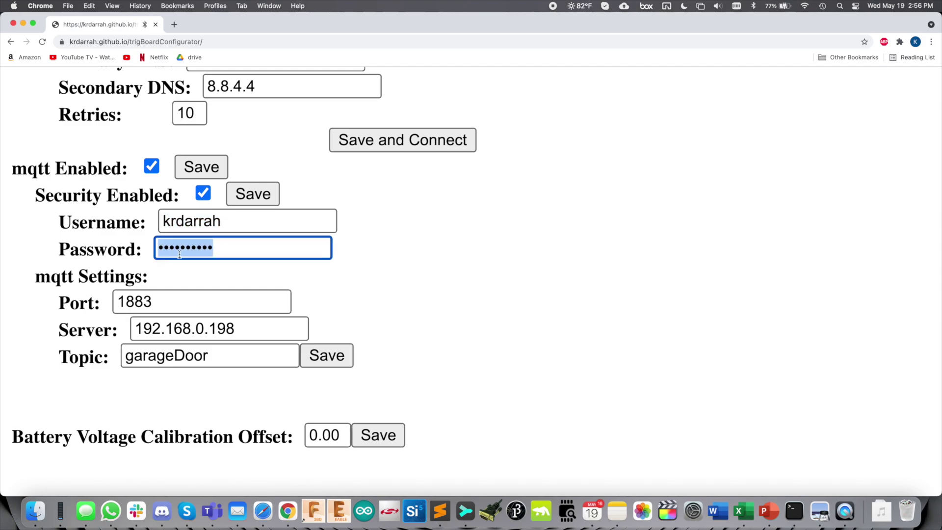
{"action": "double_click", "coordinate": [164, 302]}
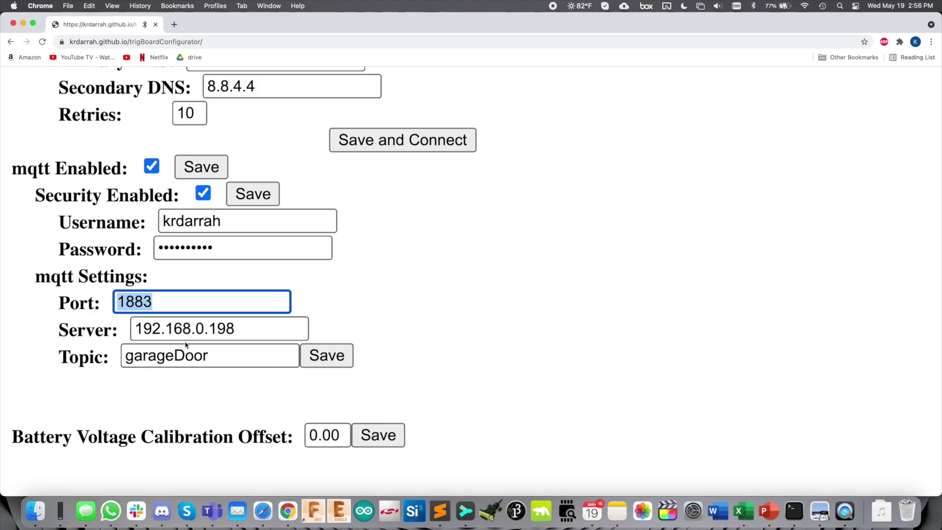
{"action": "double_click", "coordinate": [154, 326]}
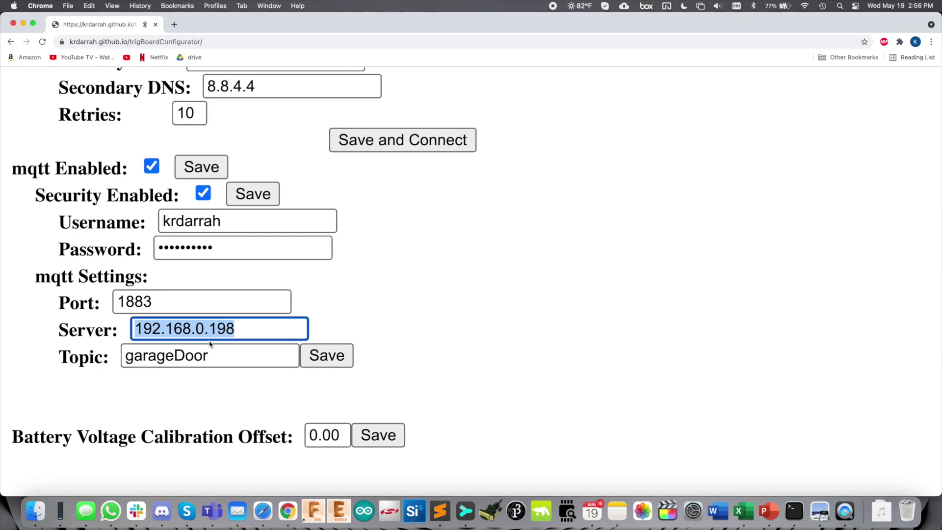
{"action": "double_click", "coordinate": [151, 357]}
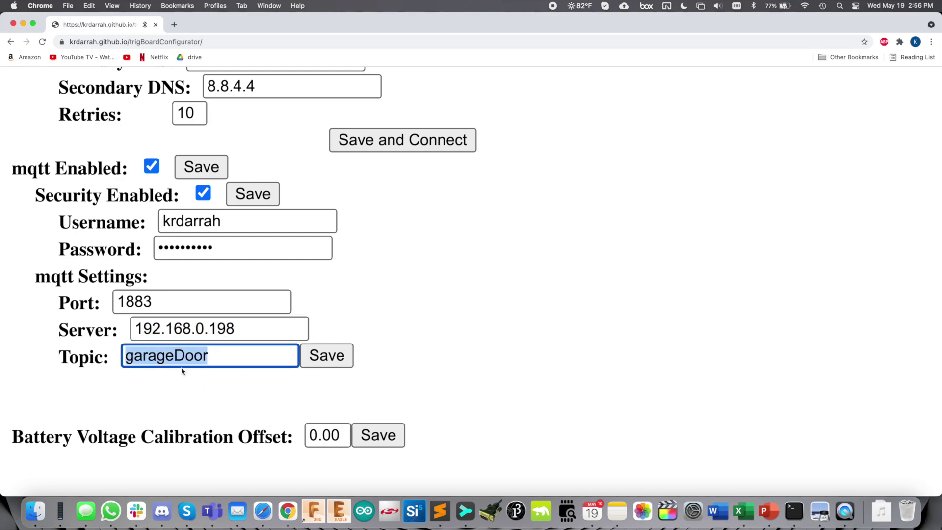
Step: Zoom out, scroll through the remaining settings, and disconnect from the trigBoard
{"action": "key", "text": "super+0"}
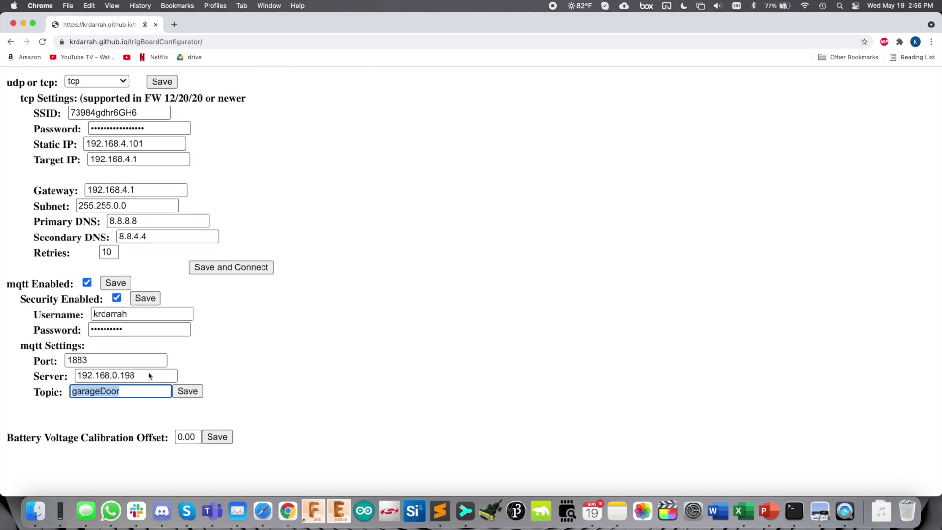
{"action": "scroll", "coordinate": [150, 376], "scroll_direction": "up", "scroll_amount": 1}
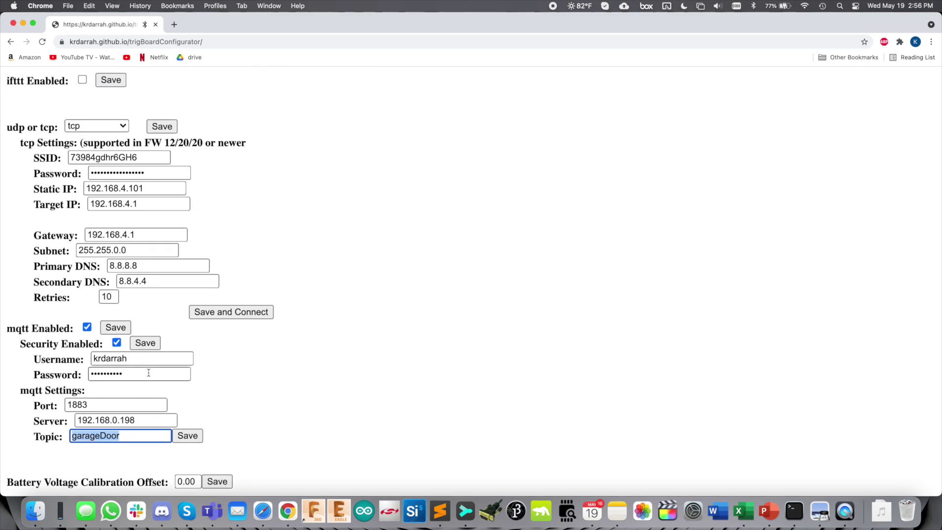
{"action": "scroll", "coordinate": [149, 376], "scroll_direction": "up", "scroll_amount": 7}
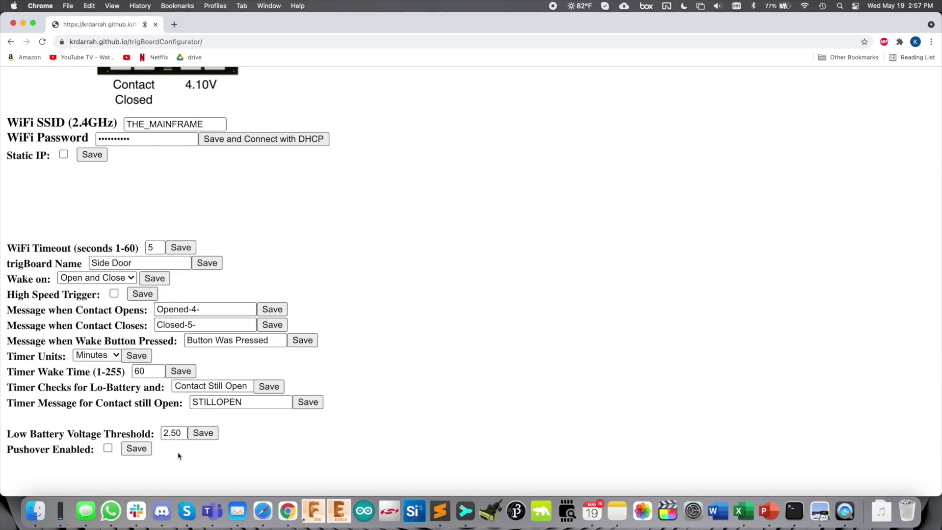
{"action": "key", "text": "super+minus"}
{"action": "key", "text": "super+minus"}
{"action": "key", "text": "super+minus"}
{"action": "scroll", "coordinate": [115, 246], "scroll_direction": "down", "scroll_amount": 1}
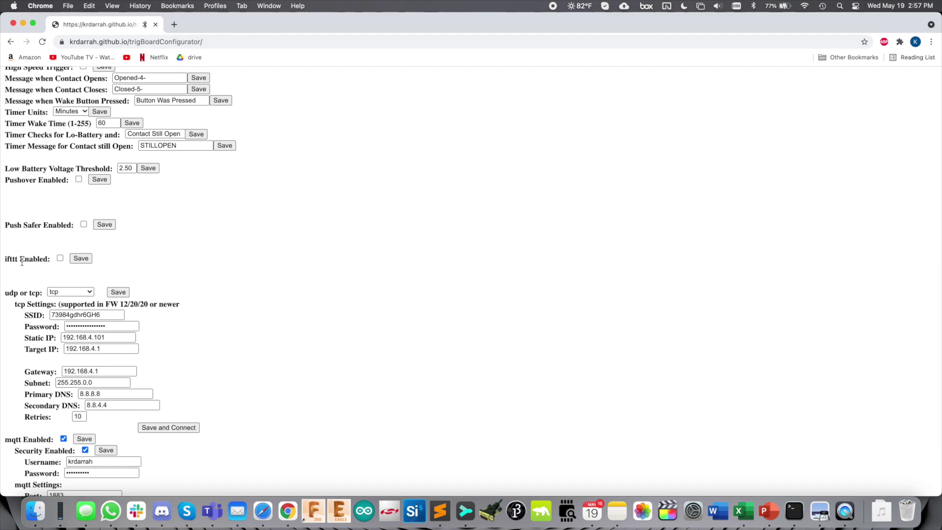
{"action": "scroll", "coordinate": [27, 270], "scroll_direction": "down", "scroll_amount": 3}
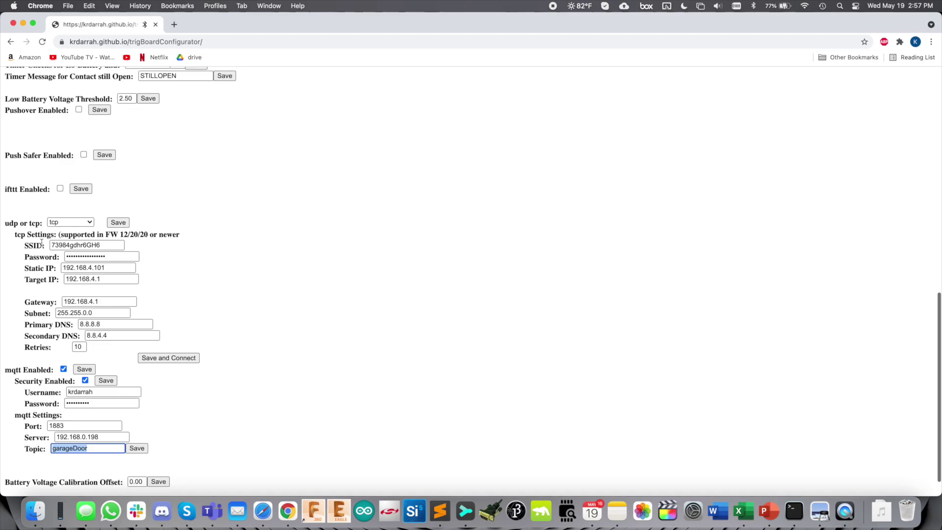
{"action": "scroll", "coordinate": [57, 211], "scroll_direction": "up", "scroll_amount": 3}
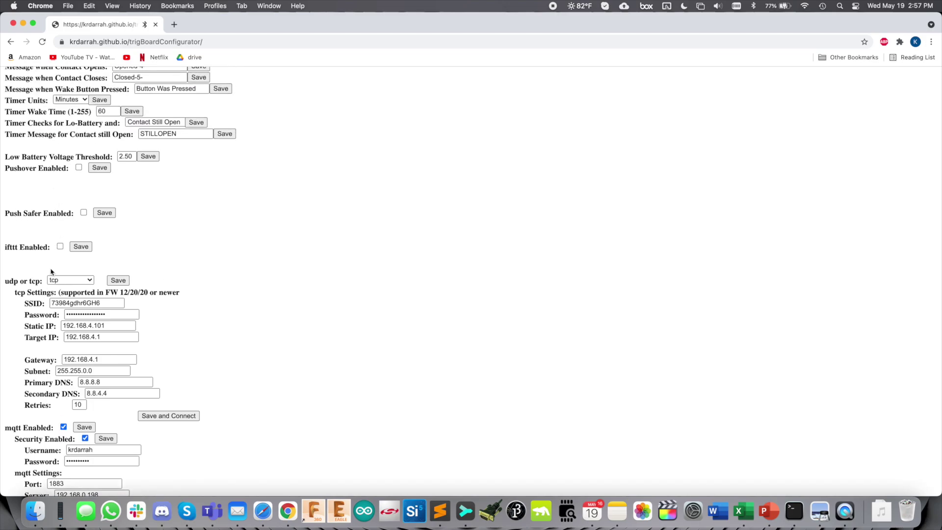
{"action": "scroll", "coordinate": [239, 213], "scroll_direction": "up", "scroll_amount": 10}
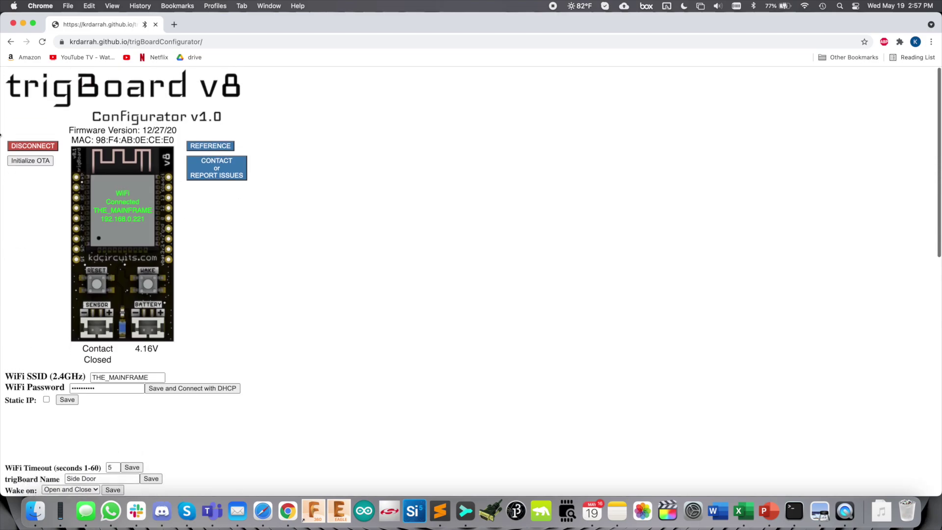
{"action": "left_click", "coordinate": [47, 145]}
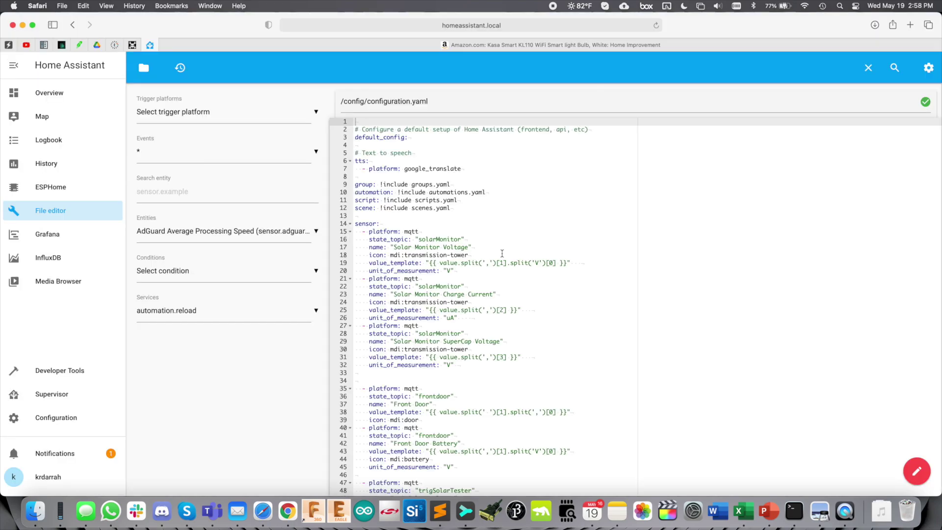
Step: Return to configuration.yaml in Home Assistant and scroll down to the MQTT sensors
{"action": "key", "text": "super+plus"}
{"action": "key", "text": "super+plus"}
{"action": "scroll", "coordinate": [502, 253], "scroll_direction": "down", "scroll_amount": 3}
{"action": "scroll", "coordinate": [502, 253], "scroll_direction": "down", "scroll_amount": 1}
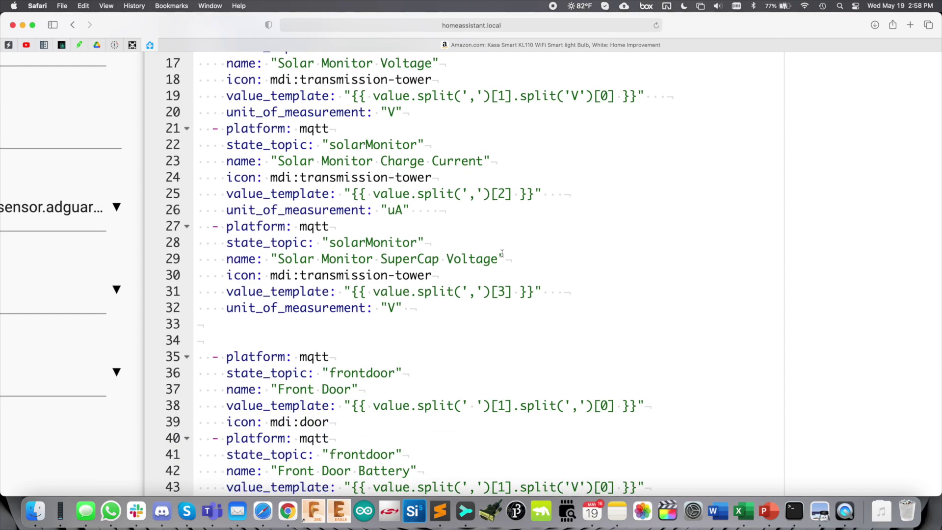
{"action": "scroll", "coordinate": [502, 253], "scroll_direction": "down", "scroll_amount": 7}
{"action": "scroll", "coordinate": [502, 253], "scroll_direction": "down", "scroll_amount": 5}
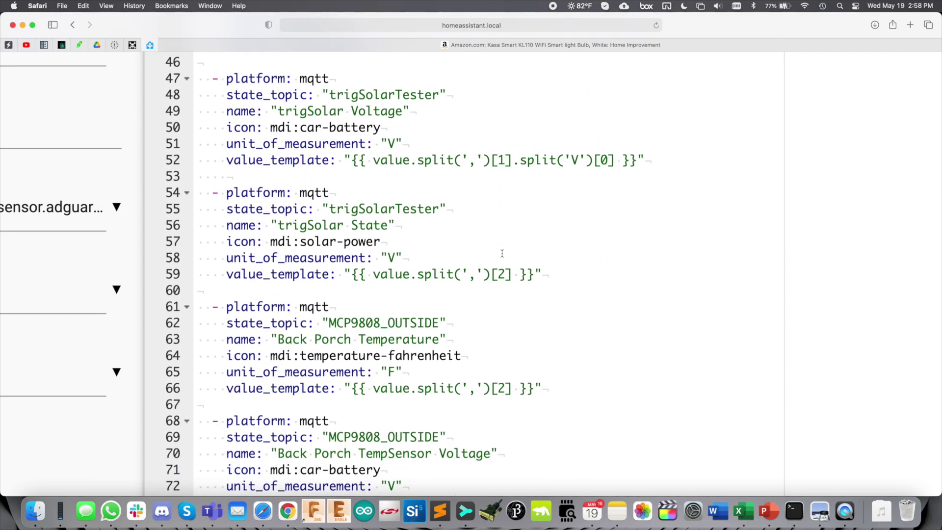
{"action": "scroll", "coordinate": [421, 326], "scroll_direction": "down", "scroll_amount": 3}
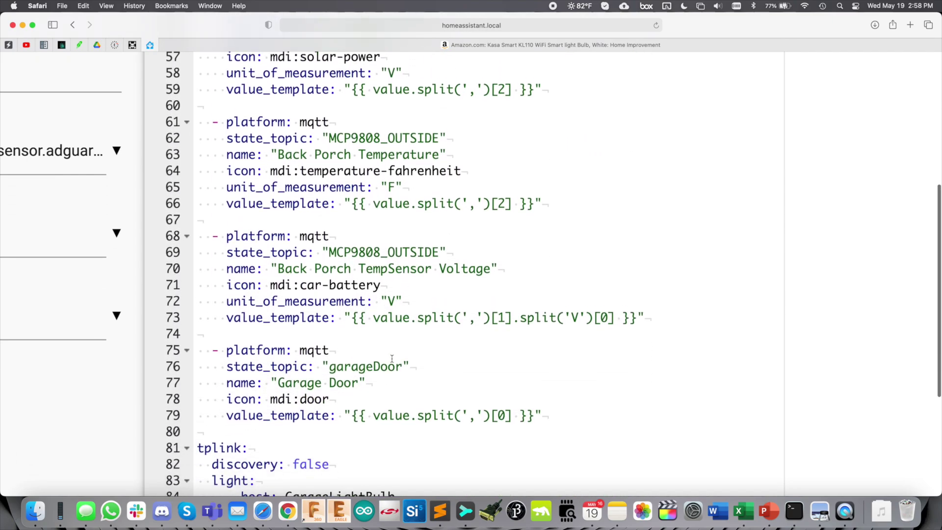
{"action": "left_click_drag", "start_coordinate": [544, 354], "coordinate": [197, 288]}
{"action": "scroll", "coordinate": [251, 358], "scroll_direction": "down", "scroll_amount": 2}
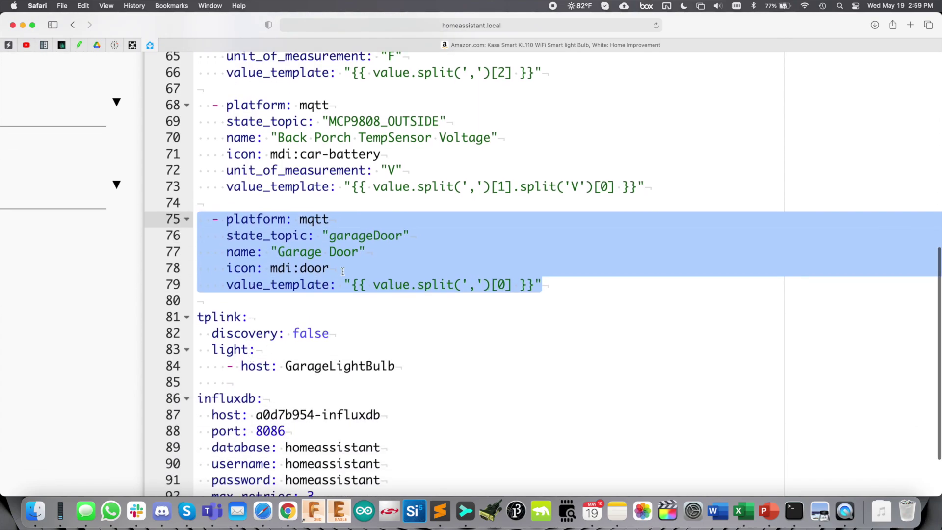
Step: Highlight the Garage Door sensor's topic garageDoor, name, mdi:door icon and value_template index 0
{"action": "double_click", "coordinate": [369, 236]}
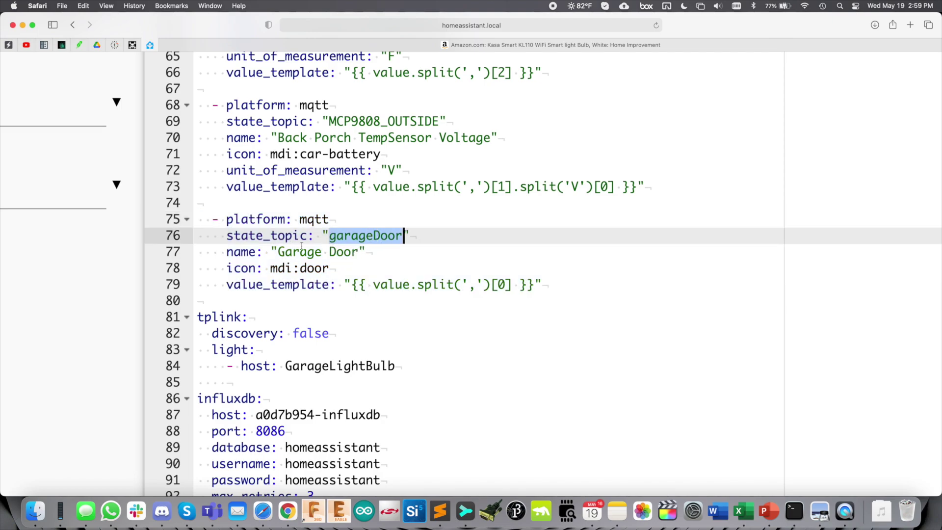
{"action": "double_click", "coordinate": [300, 252]}
{"action": "left_click", "coordinate": [358, 250]}
{"action": "left_click_drag", "start_coordinate": [358, 251], "coordinate": [278, 251]}
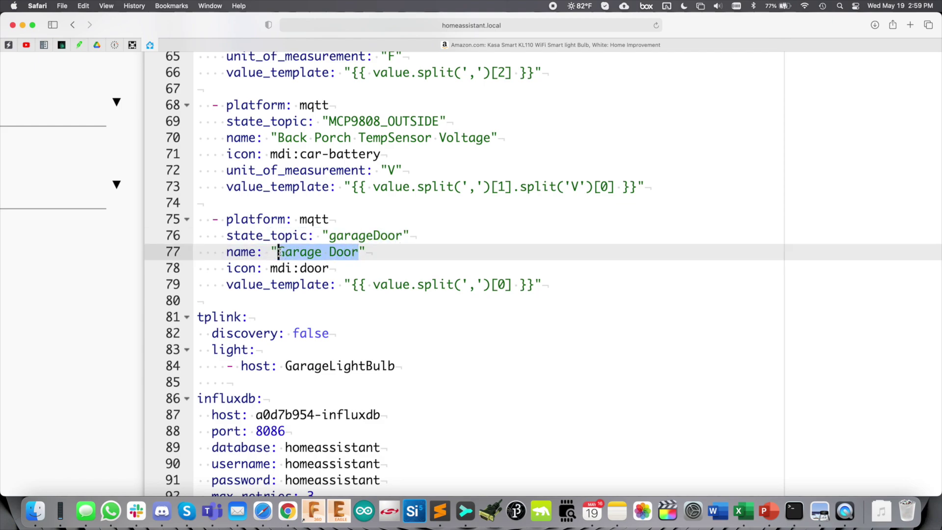
{"action": "double_click", "coordinate": [316, 270]}
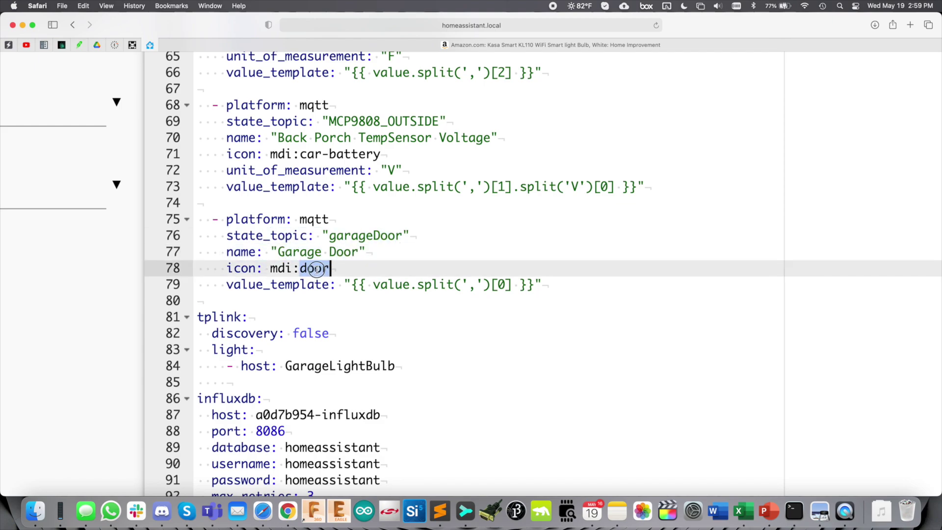
{"action": "double_click", "coordinate": [254, 285]}
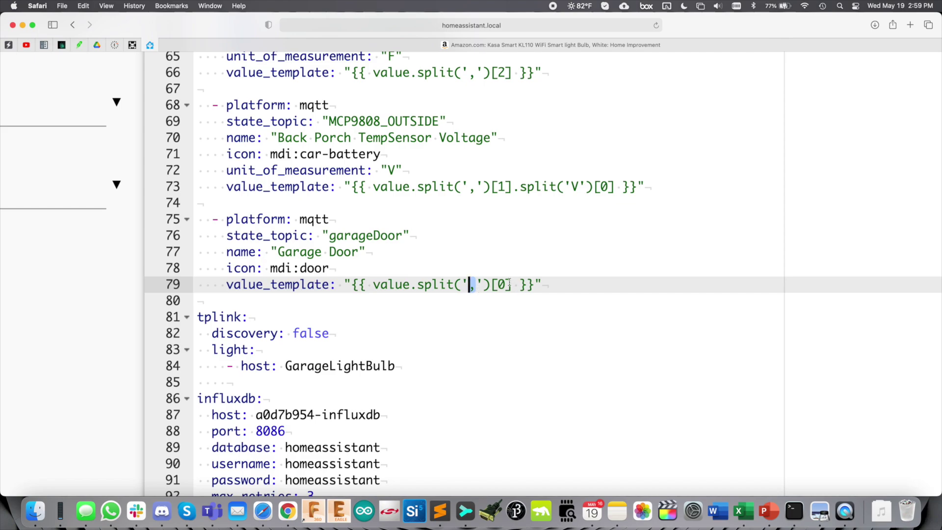
{"action": "double_click", "coordinate": [502, 284]}
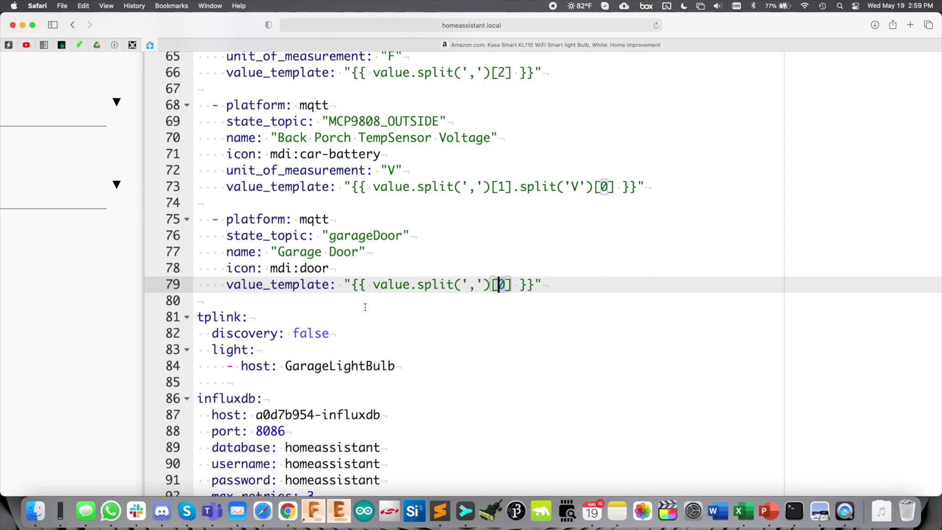
{"action": "scroll", "coordinate": [365, 283], "scroll_direction": "down", "scroll_amount": 5}
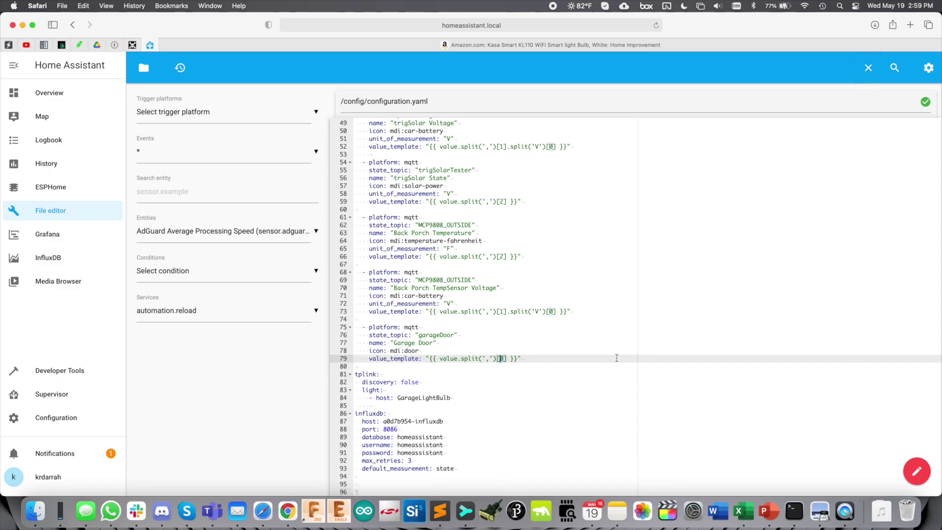
Step: Reload Manually Configured MQTT Entities under Server Controls, then return to the Overview dashboard
{"action": "left_click", "coordinate": [59, 417]}
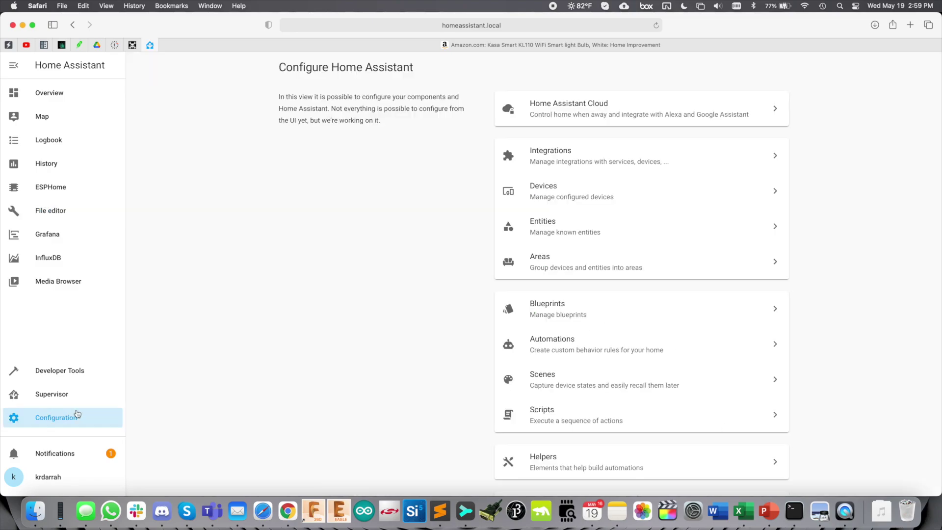
{"action": "scroll", "coordinate": [510, 376], "scroll_direction": "down", "scroll_amount": 10}
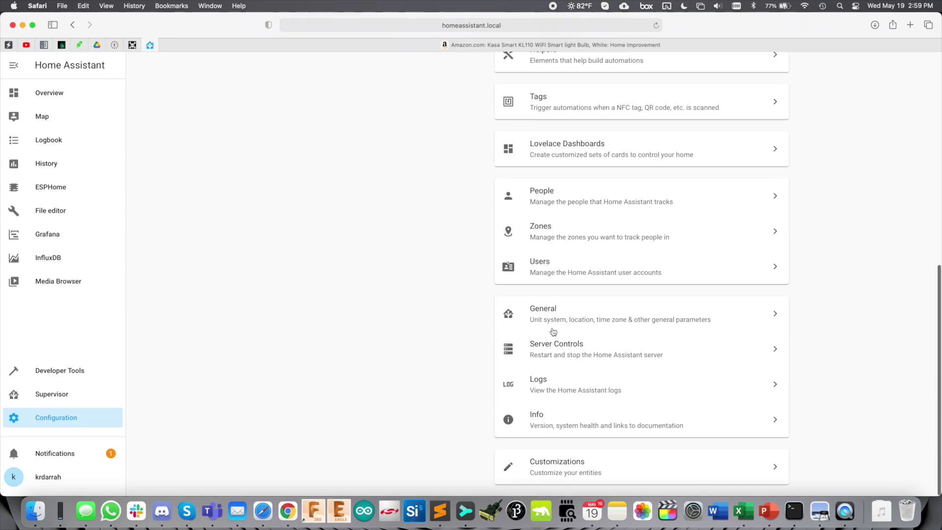
{"action": "left_click", "coordinate": [546, 357]}
{"action": "scroll", "coordinate": [604, 379], "scroll_direction": "down", "scroll_amount": 6}
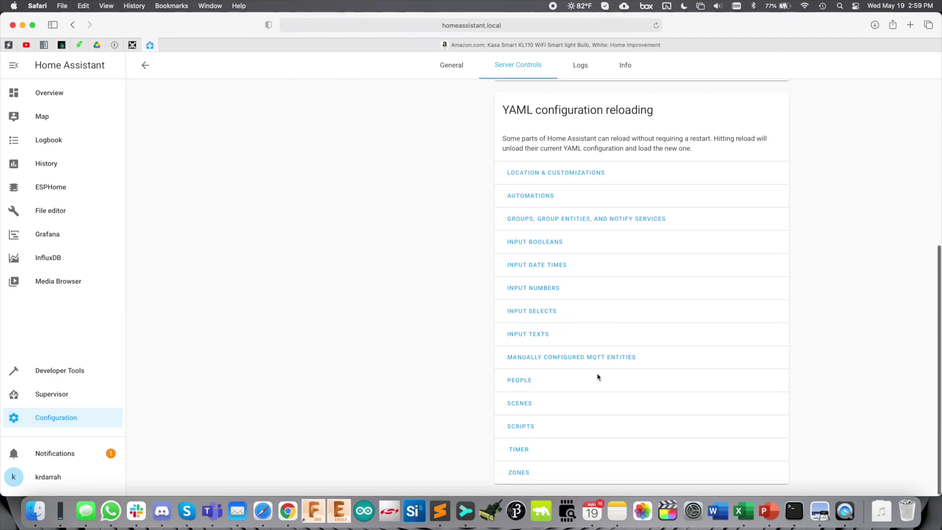
{"action": "left_click", "coordinate": [533, 362]}
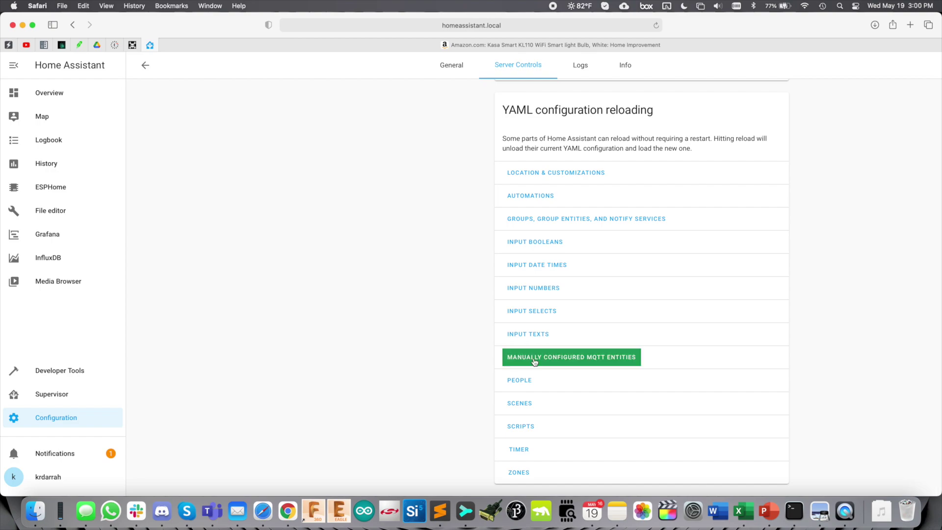
{"action": "left_click", "coordinate": [69, 93]}
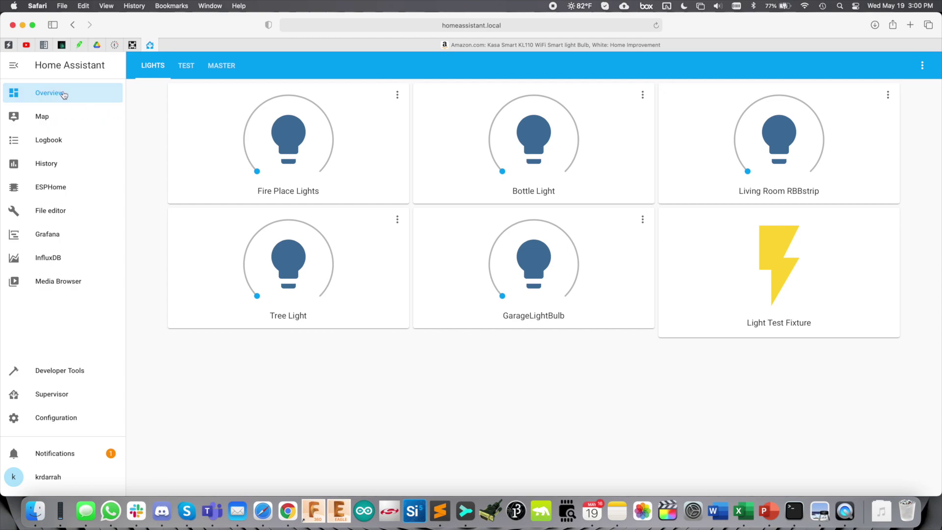
Step: Set the TEST entities card's fourth entity to the Garage Door sensor and finish editing
{"action": "left_click", "coordinate": [194, 70]}
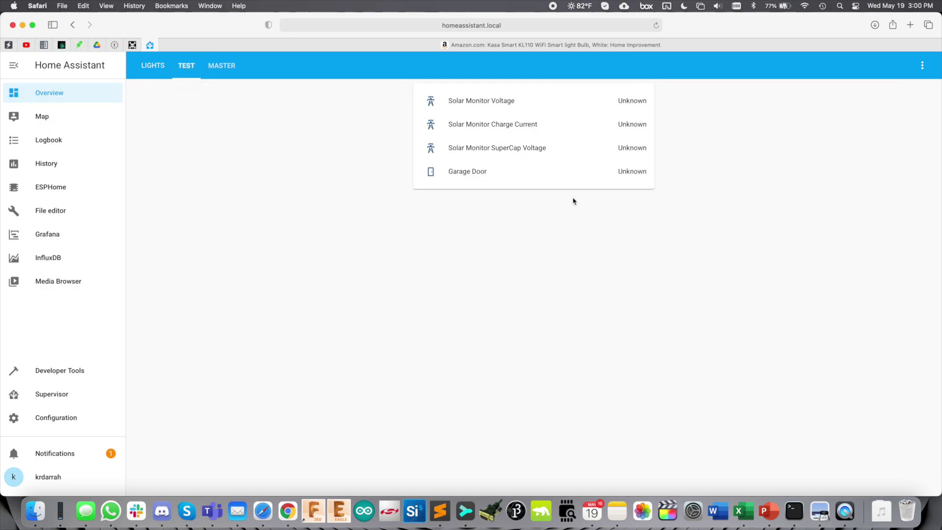
{"action": "left_click", "coordinate": [922, 65]}
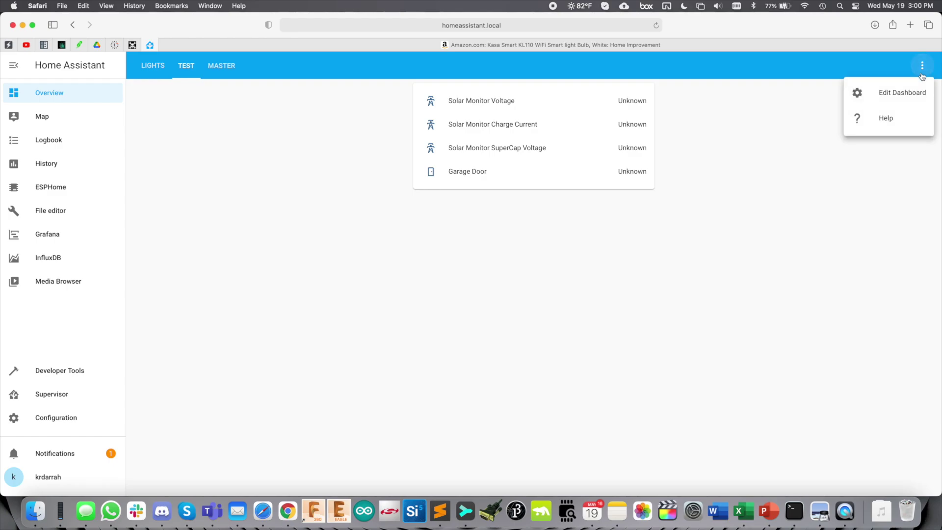
{"action": "left_click", "coordinate": [889, 94]}
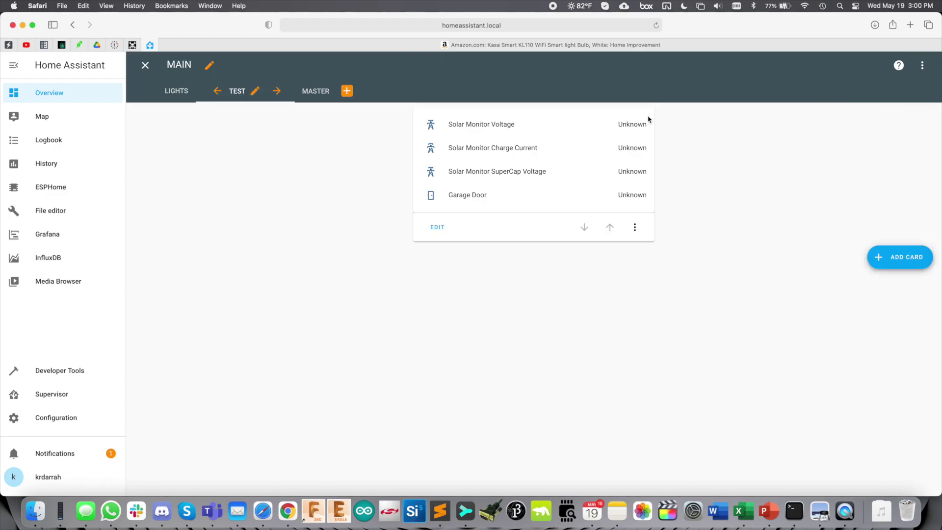
{"action": "left_click", "coordinate": [436, 227]}
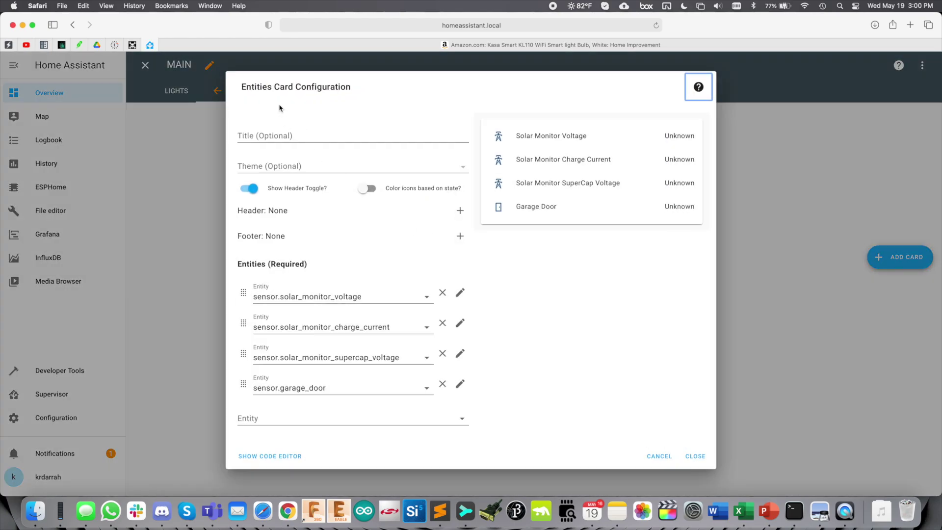
{"action": "left_click", "coordinate": [264, 384]}
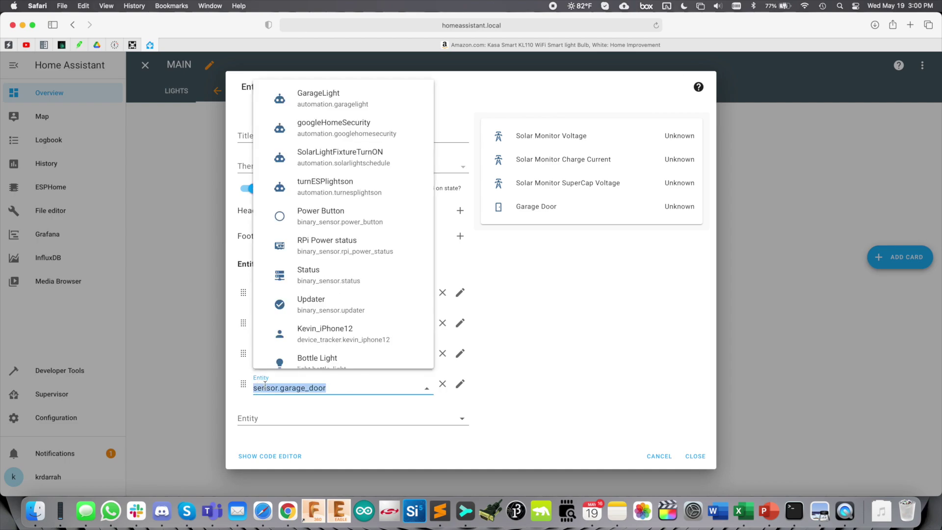
{"action": "type", "text": "garage"}
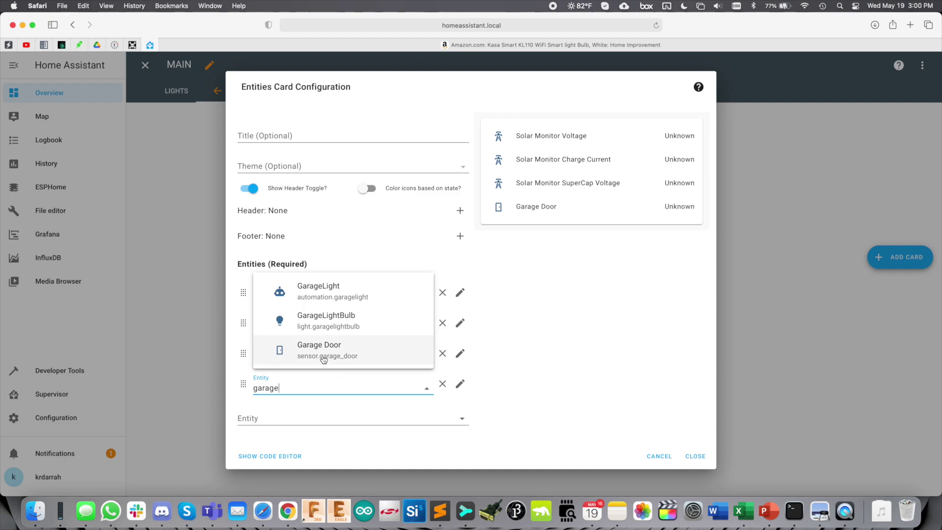
{"action": "left_click", "coordinate": [323, 359]}
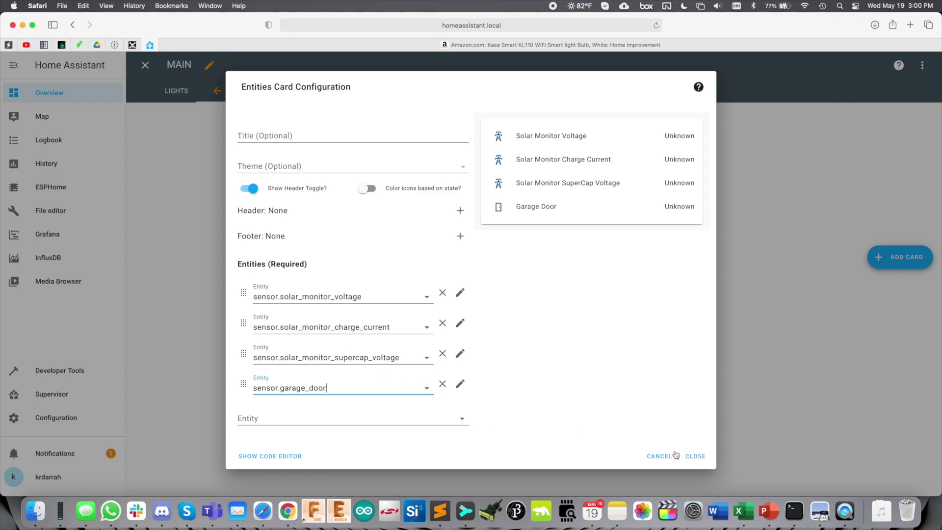
{"action": "left_click", "coordinate": [691, 460]}
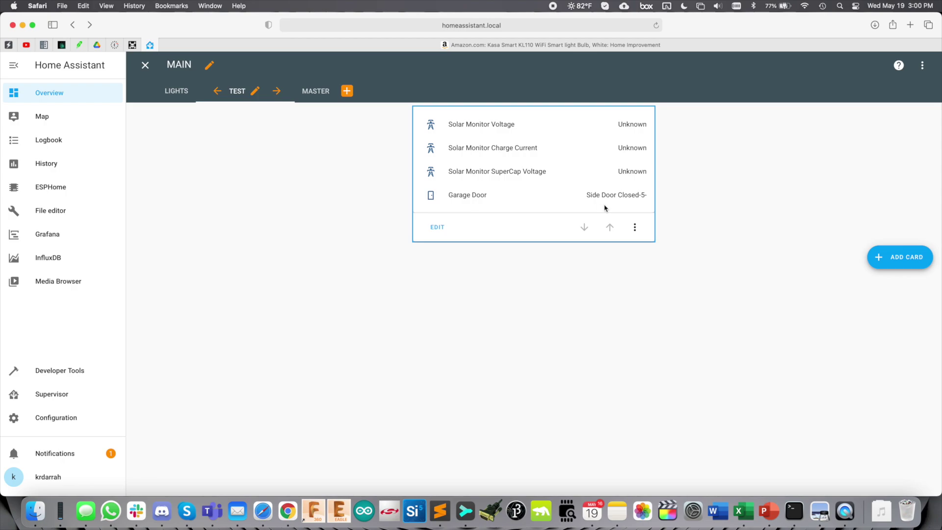
{"action": "left_click", "coordinate": [146, 65]}
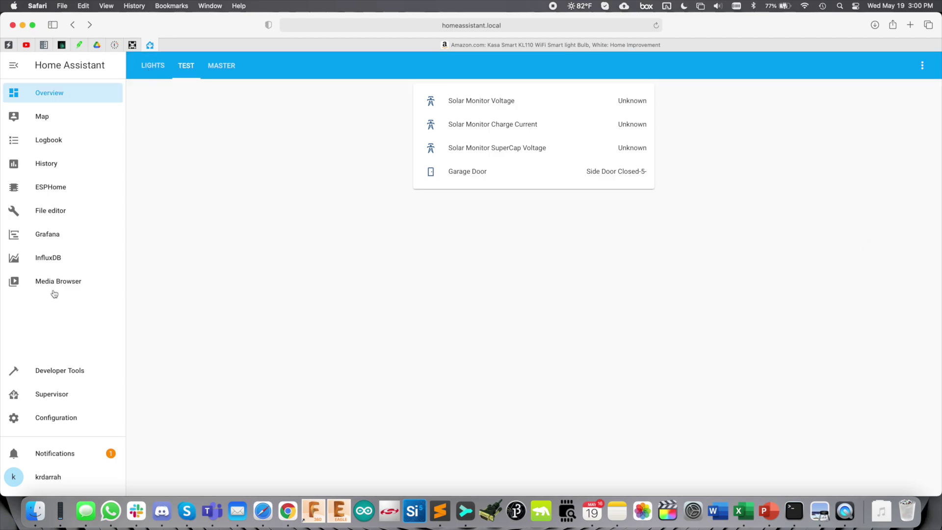
Step: Open the existing GarageLight automation in the editor from Configuration > Automations
{"action": "left_click", "coordinate": [52, 421]}
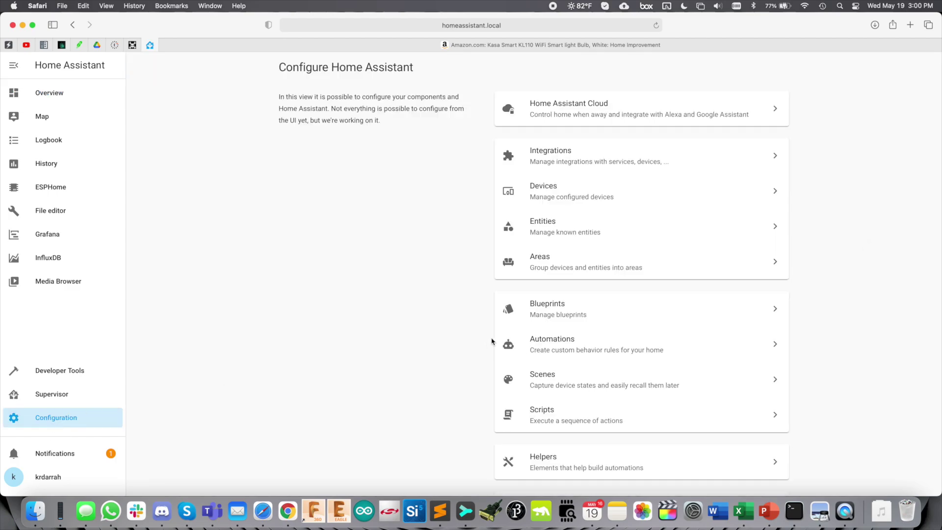
{"action": "left_click", "coordinate": [560, 338]}
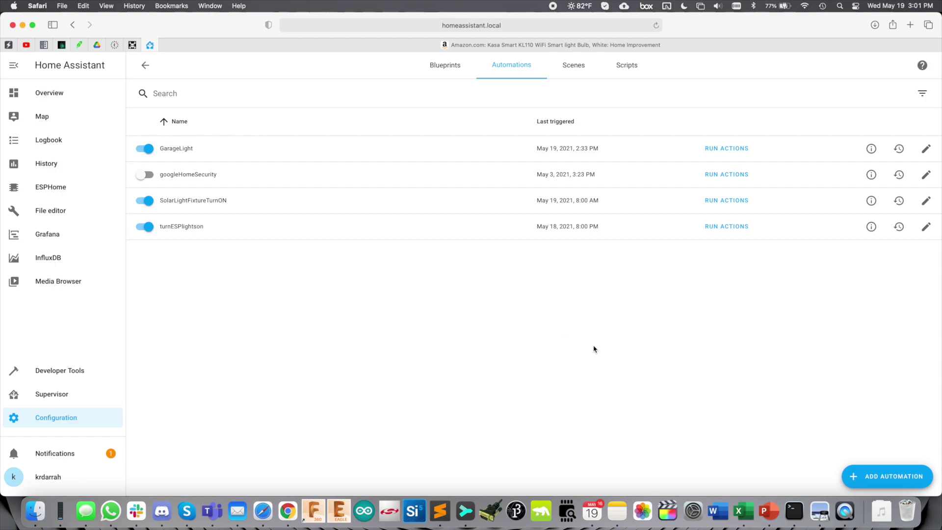
{"action": "left_click", "coordinate": [864, 477]}
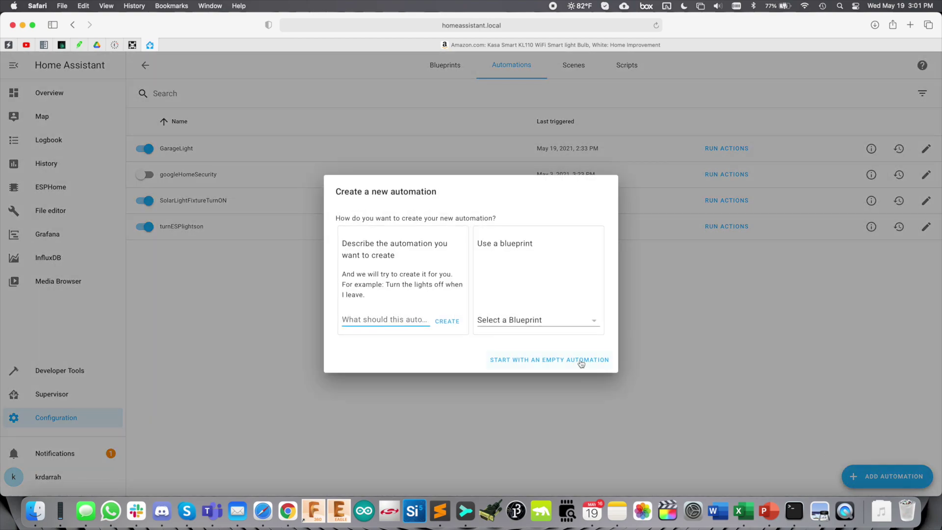
{"action": "left_click", "coordinate": [509, 402]}
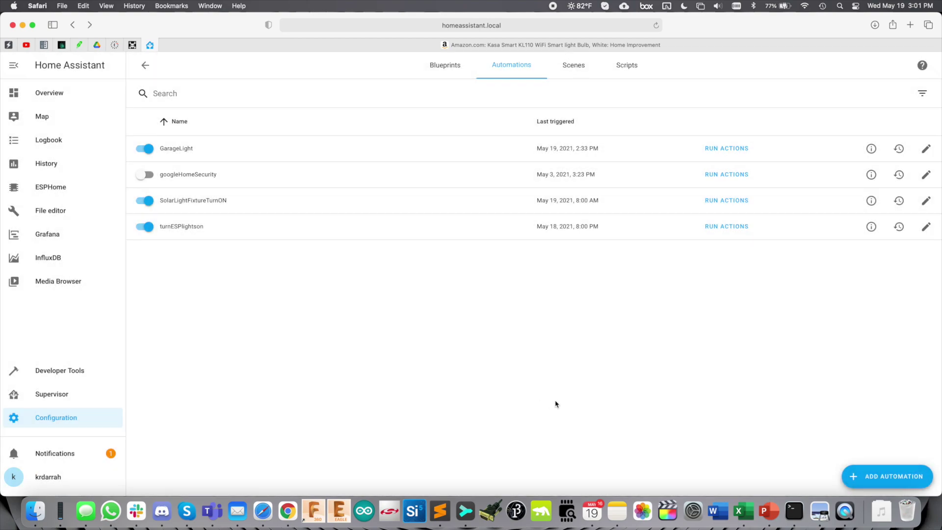
{"action": "left_click", "coordinate": [926, 150]}
{"action": "scroll", "coordinate": [430, 235], "scroll_direction": "up", "scroll_amount": 3}
{"action": "scroll", "coordinate": [430, 234], "scroll_direction": "up", "scroll_amount": 3}
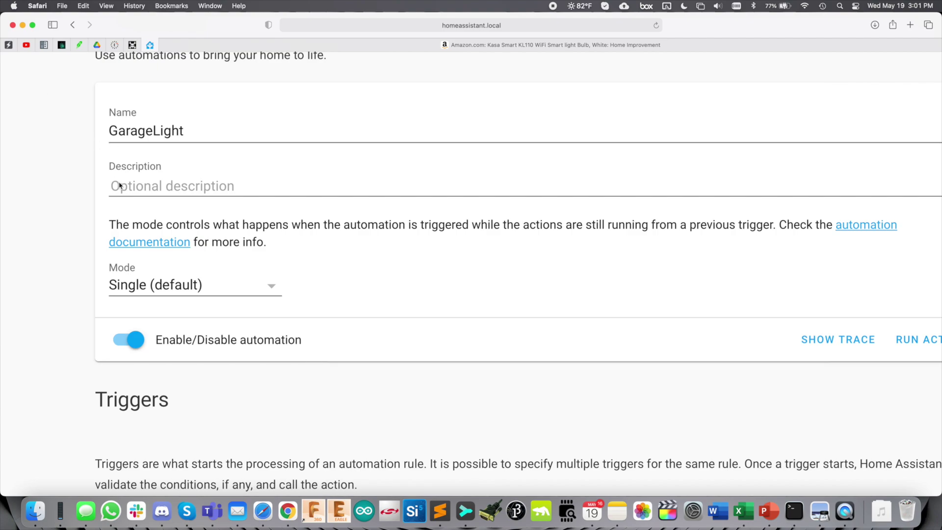
{"action": "scroll", "coordinate": [119, 185], "scroll_direction": "down", "scroll_amount": 7}
{"action": "scroll", "coordinate": [164, 217], "scroll_direction": "up", "scroll_amount": 2}
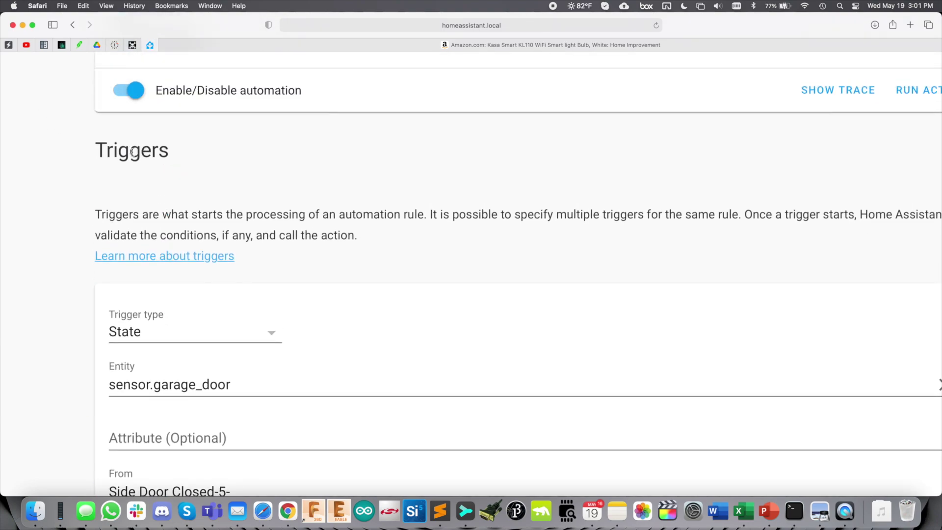
{"action": "scroll", "coordinate": [162, 297], "scroll_direction": "down", "scroll_amount": 5}
{"action": "left_click", "coordinate": [132, 106]}
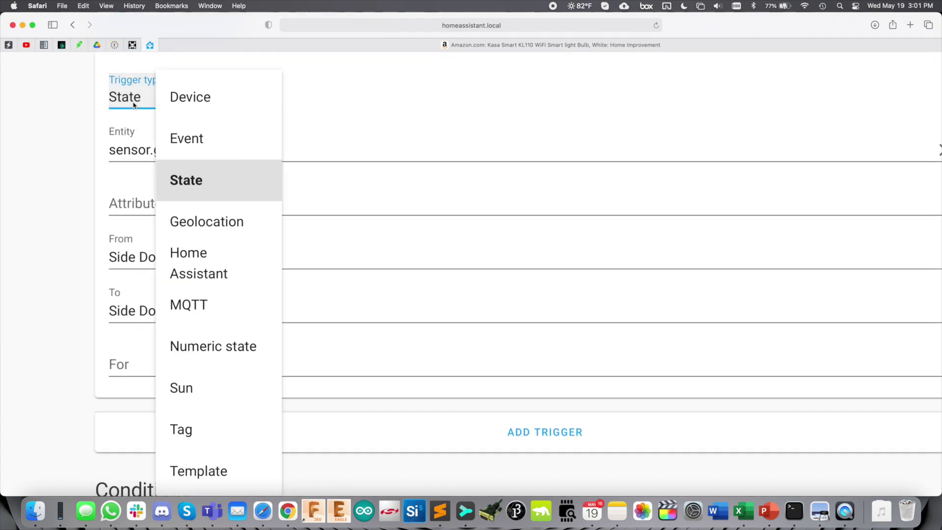
{"action": "left_click", "coordinate": [177, 185]}
{"action": "left_click", "coordinate": [133, 152]}
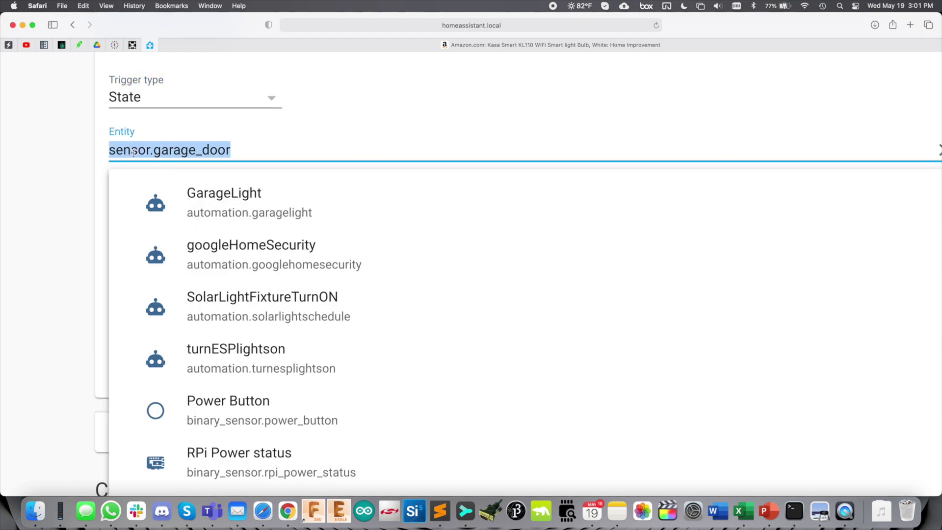
{"action": "left_click", "coordinate": [88, 191]}
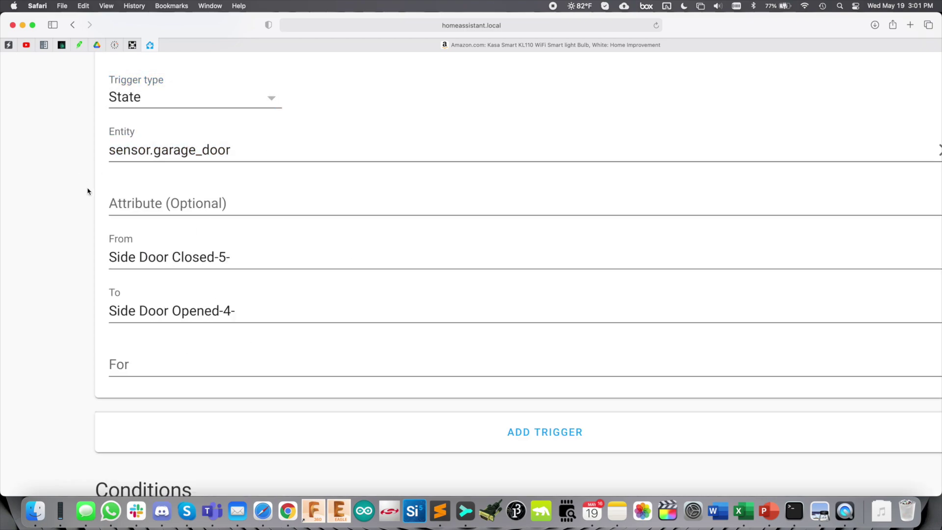
{"action": "triple_click", "coordinate": [125, 263]}
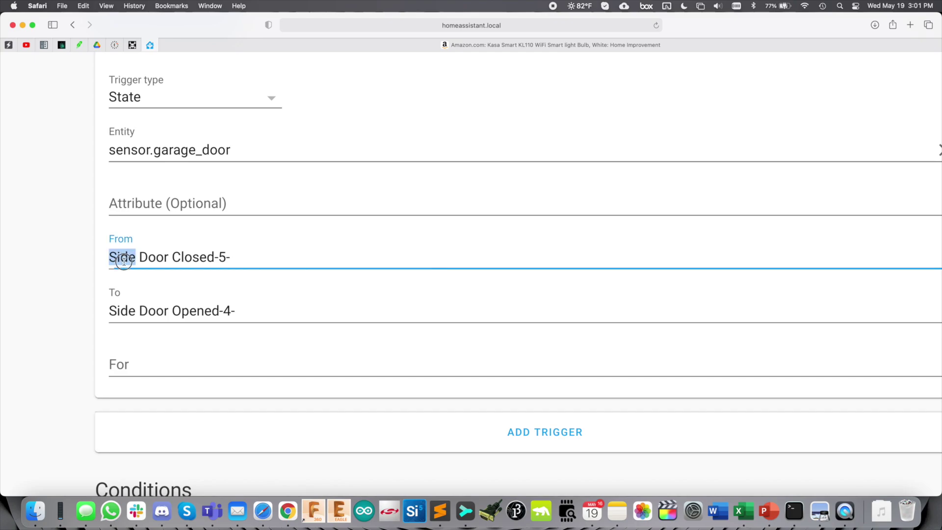
{"action": "triple_click", "coordinate": [120, 309]}
{"action": "scroll", "coordinate": [187, 336], "scroll_direction": "down", "scroll_amount": 3}
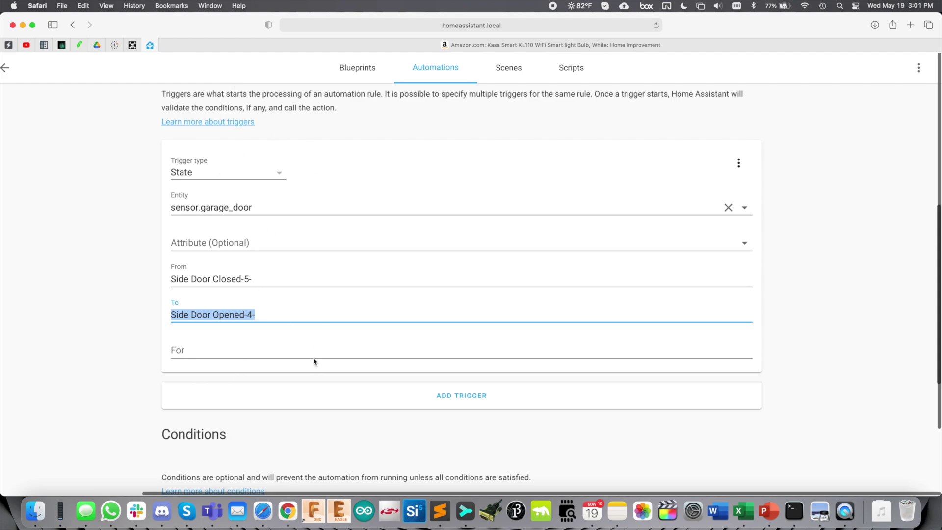
{"action": "scroll", "coordinate": [314, 361], "scroll_direction": "down", "scroll_amount": 10}
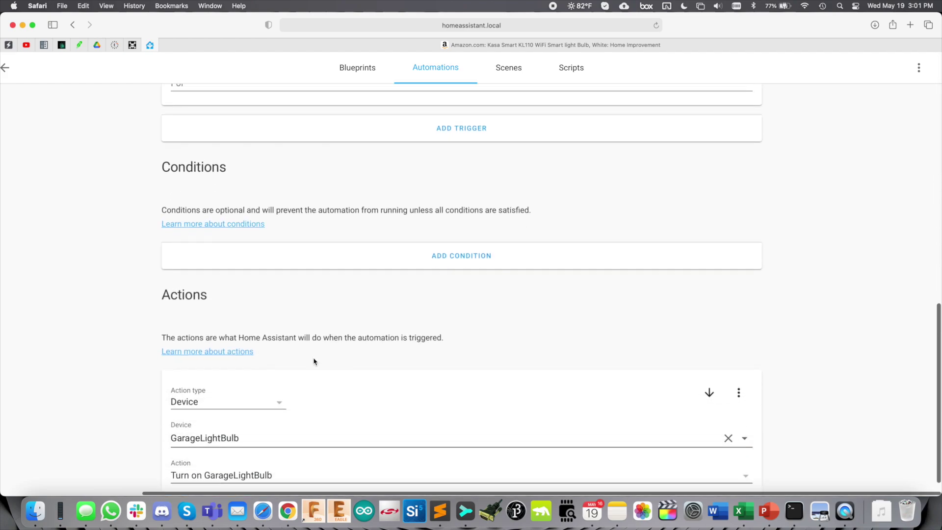
{"action": "scroll", "coordinate": [314, 361], "scroll_direction": "down", "scroll_amount": 6}
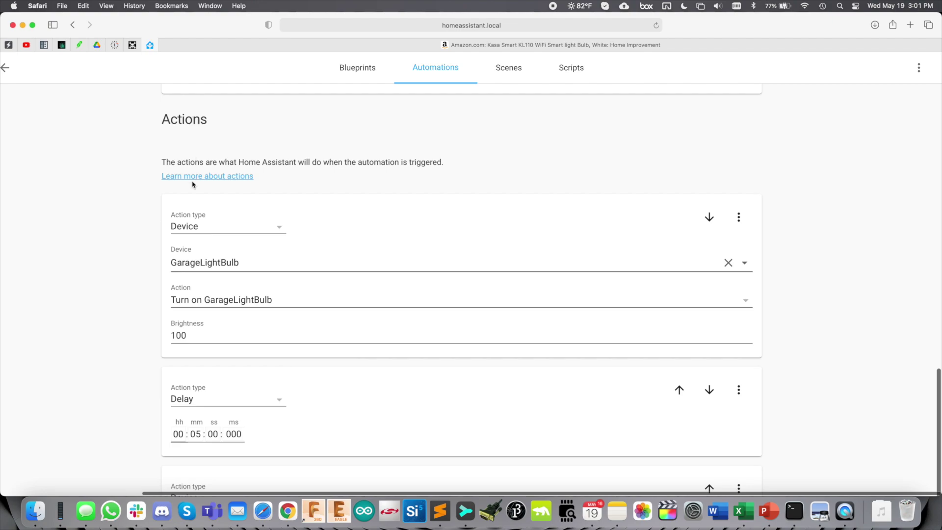
{"action": "left_click", "coordinate": [189, 232]}
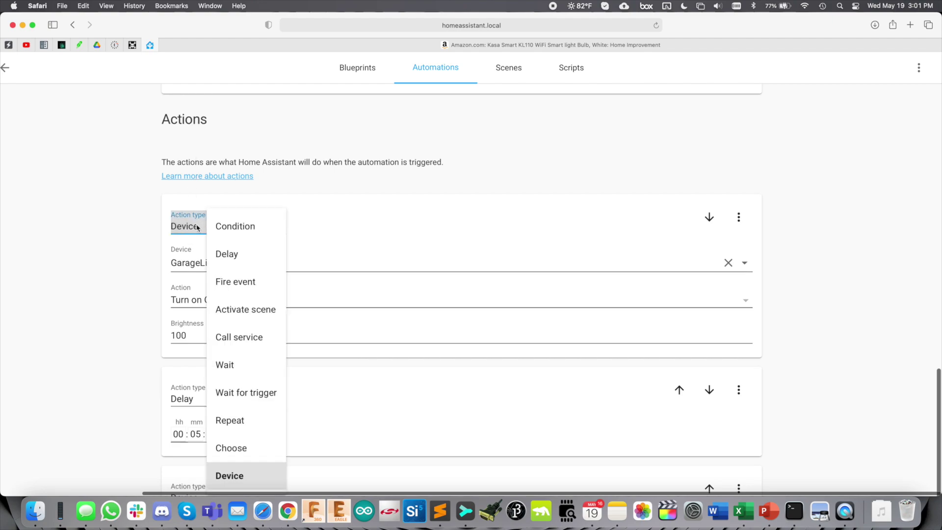
{"action": "left_click", "coordinate": [230, 476]}
{"action": "left_click", "coordinate": [203, 257]}
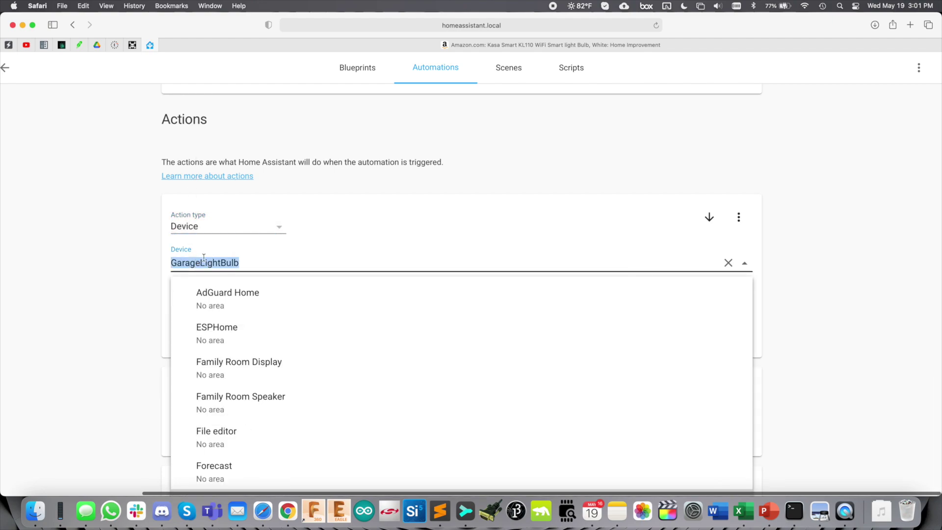
{"action": "type", "text": "garag"}
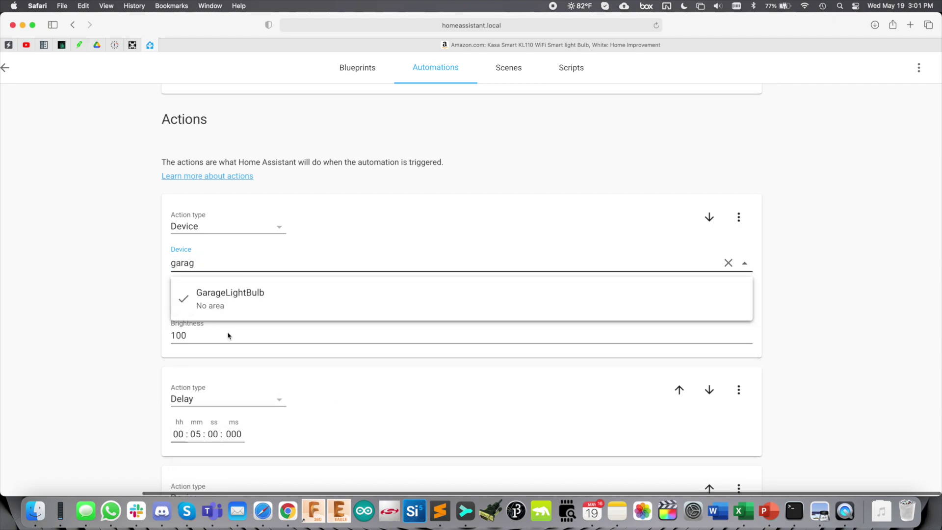
{"action": "left_click", "coordinate": [226, 308]}
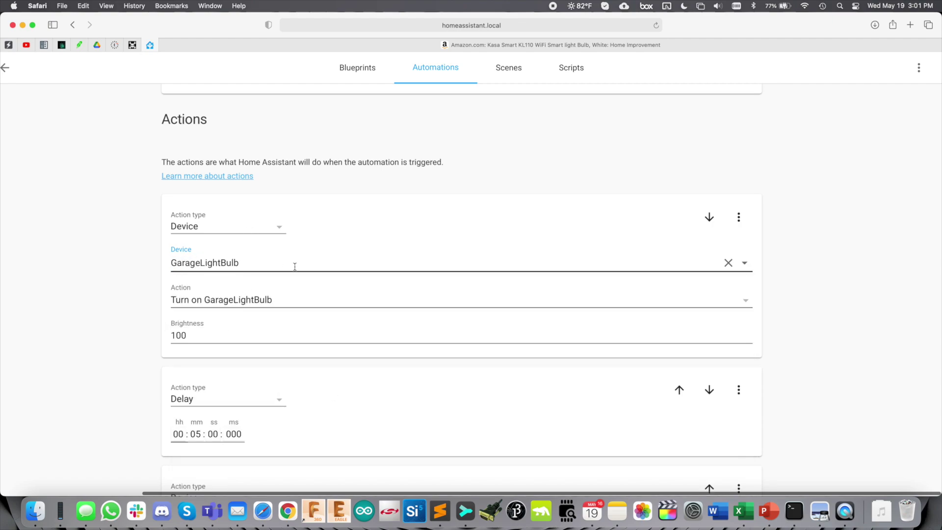
{"action": "left_click", "coordinate": [252, 306]}
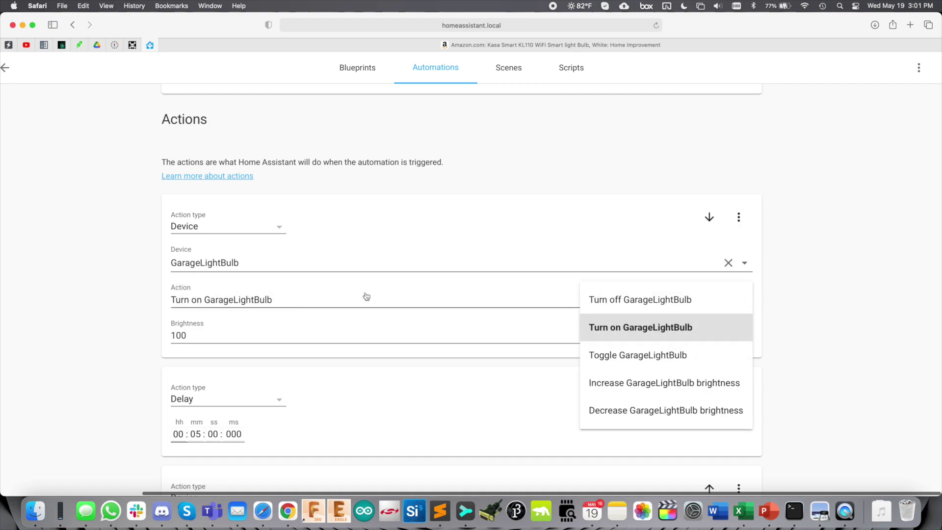
{"action": "left_click", "coordinate": [626, 333]}
{"action": "double_click", "coordinate": [208, 331]}
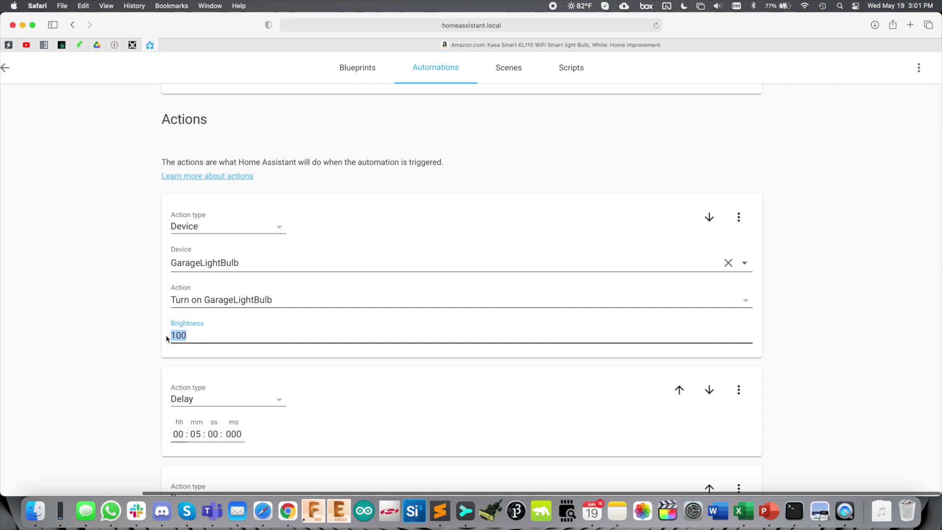
{"action": "left_click", "coordinate": [184, 335]}
{"action": "scroll", "coordinate": [244, 309], "scroll_direction": "down", "scroll_amount": 5}
{"action": "left_click", "coordinate": [246, 260]}
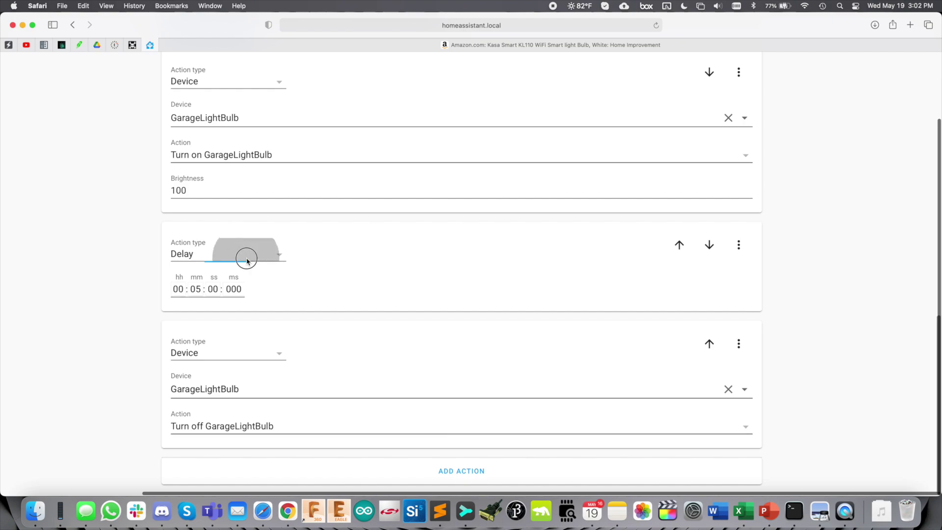
{"action": "left_click", "coordinate": [232, 278]}
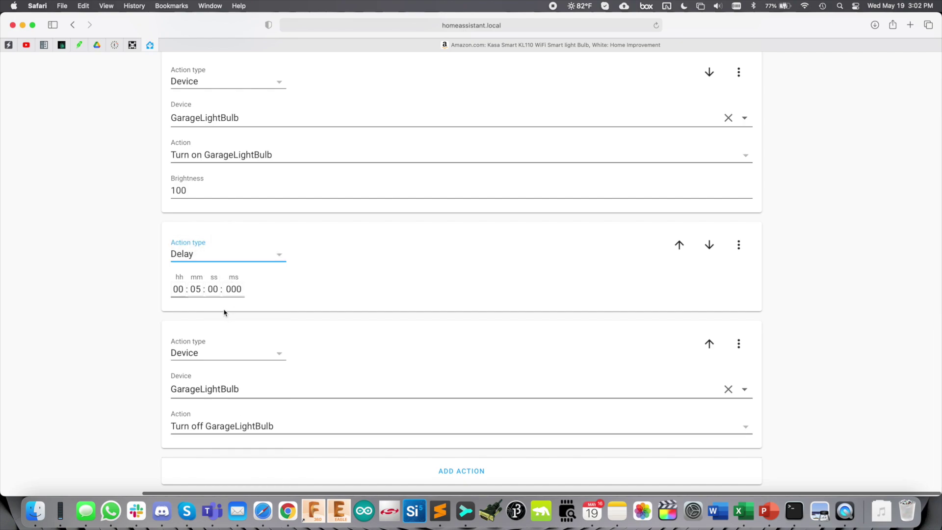
{"action": "left_click", "coordinate": [195, 289]}
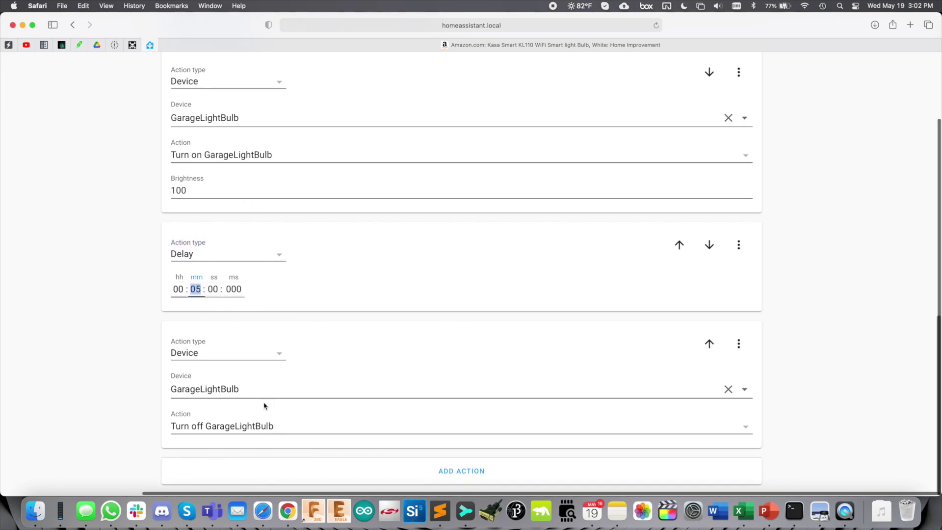
{"action": "left_click", "coordinate": [238, 351]}
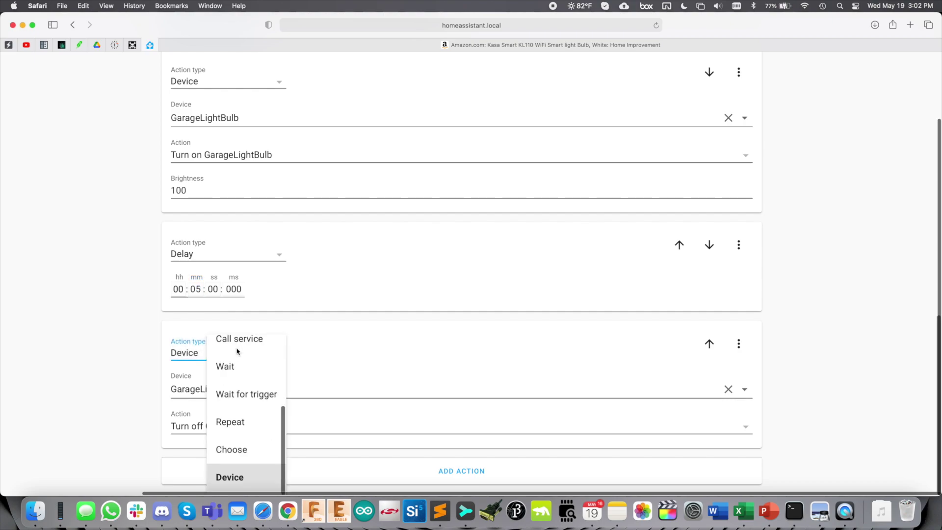
{"action": "left_click", "coordinate": [236, 471]}
{"action": "left_click", "coordinate": [226, 389]}
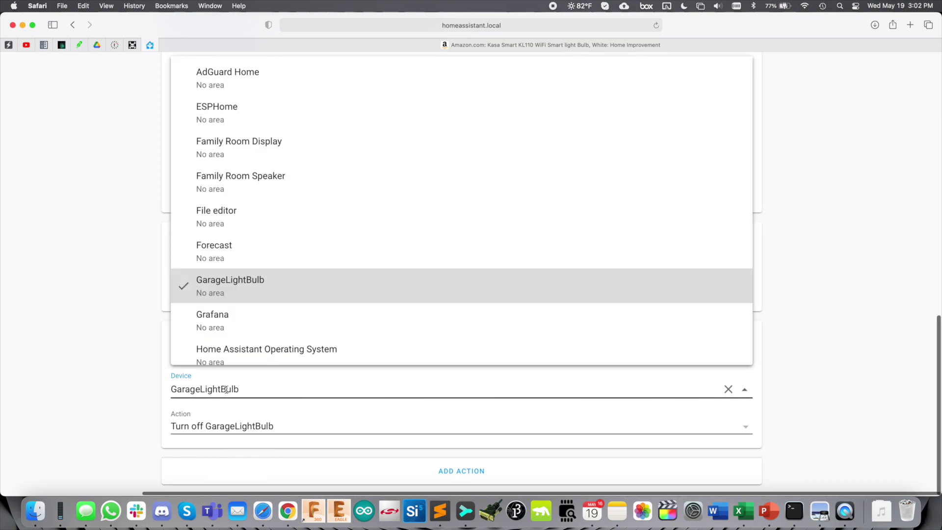
{"action": "left_click", "coordinate": [210, 283]}
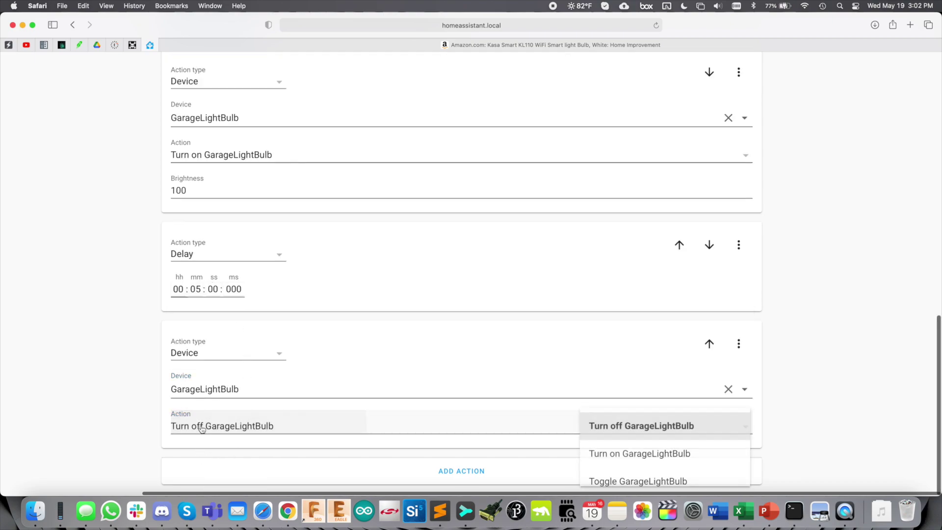
{"action": "left_click", "coordinate": [674, 421]}
{"action": "scroll", "coordinate": [835, 395], "scroll_direction": "down", "scroll_amount": 5}
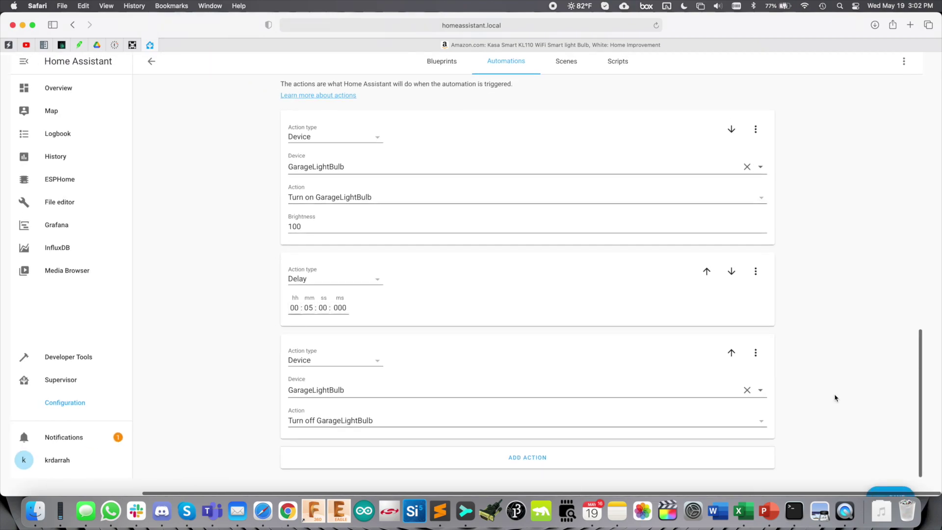
{"action": "scroll", "coordinate": [547, 216], "scroll_direction": "up", "scroll_amount": 3}
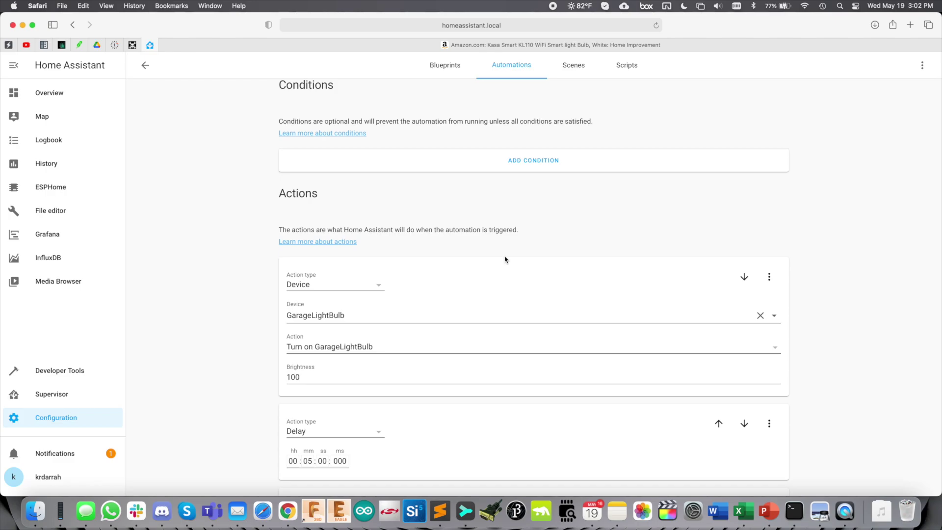
Step: Scroll back up to the top of the automation editor page
{"action": "scroll", "coordinate": [505, 259], "scroll_direction": "up", "scroll_amount": 10}
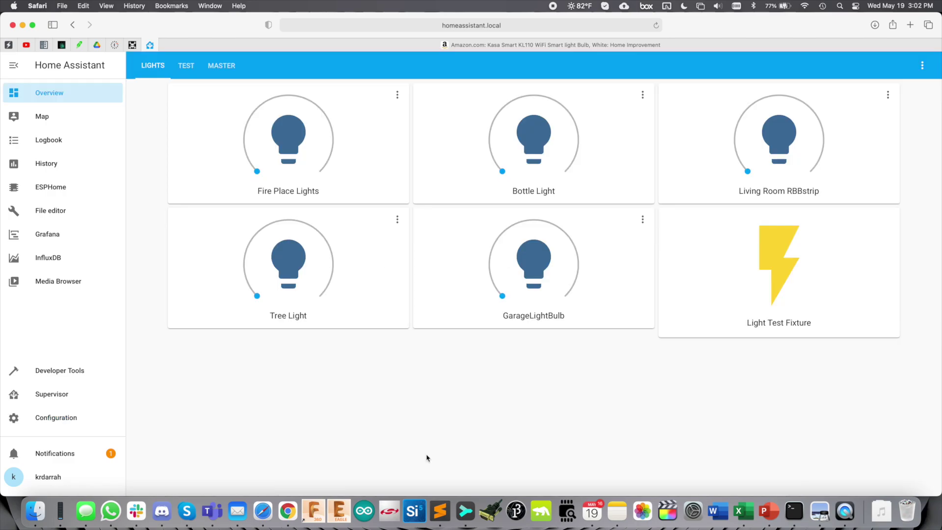